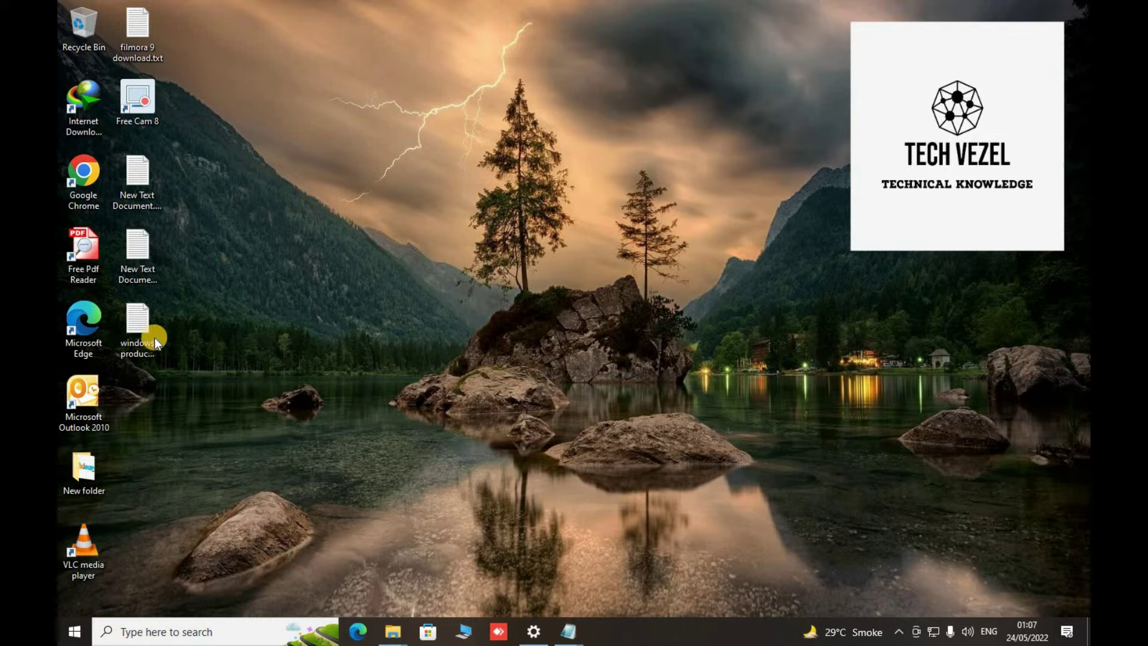
# - Open filmora 9 download.txt, select its first Google Drive link, and start Chrome
pyautogui.doubleClick(143, 39)
pyautogui.click(435, 311)
pyautogui.click(672, 313)
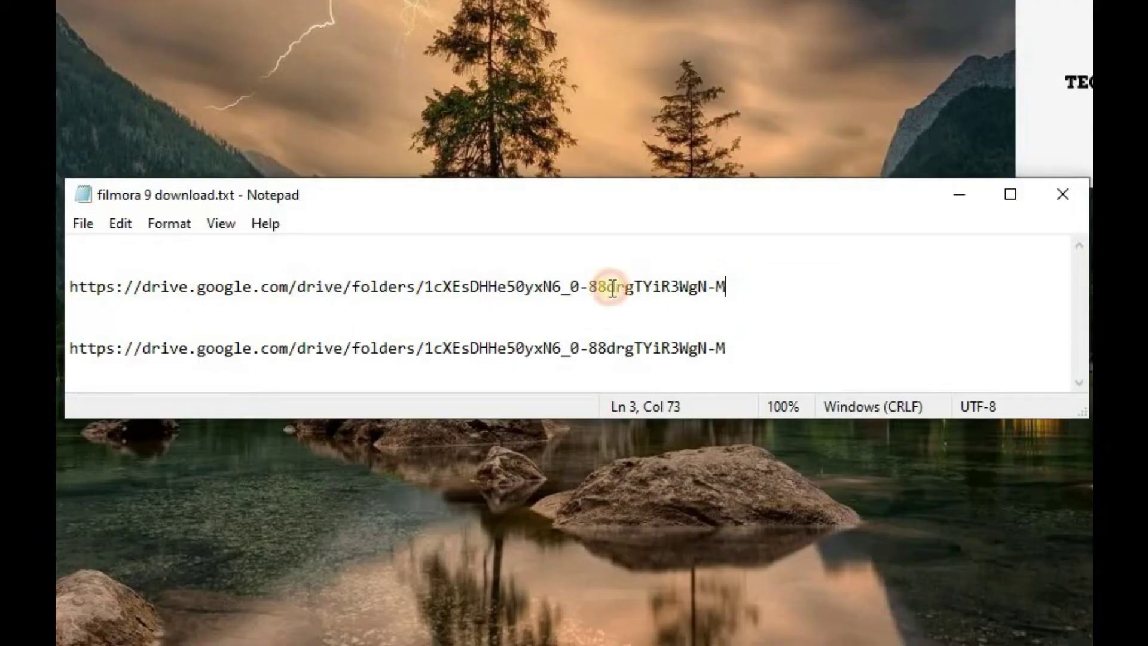
pyautogui.moveTo(613, 289); pyautogui.dragTo(246, 266)
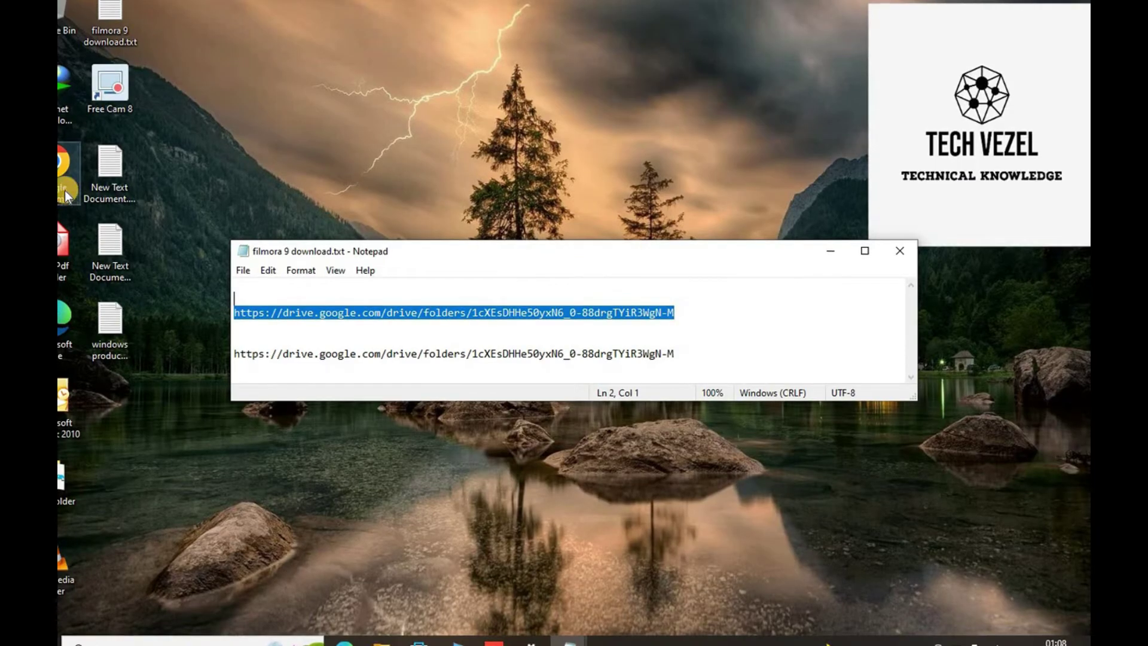
pyautogui.doubleClick(64, 190)
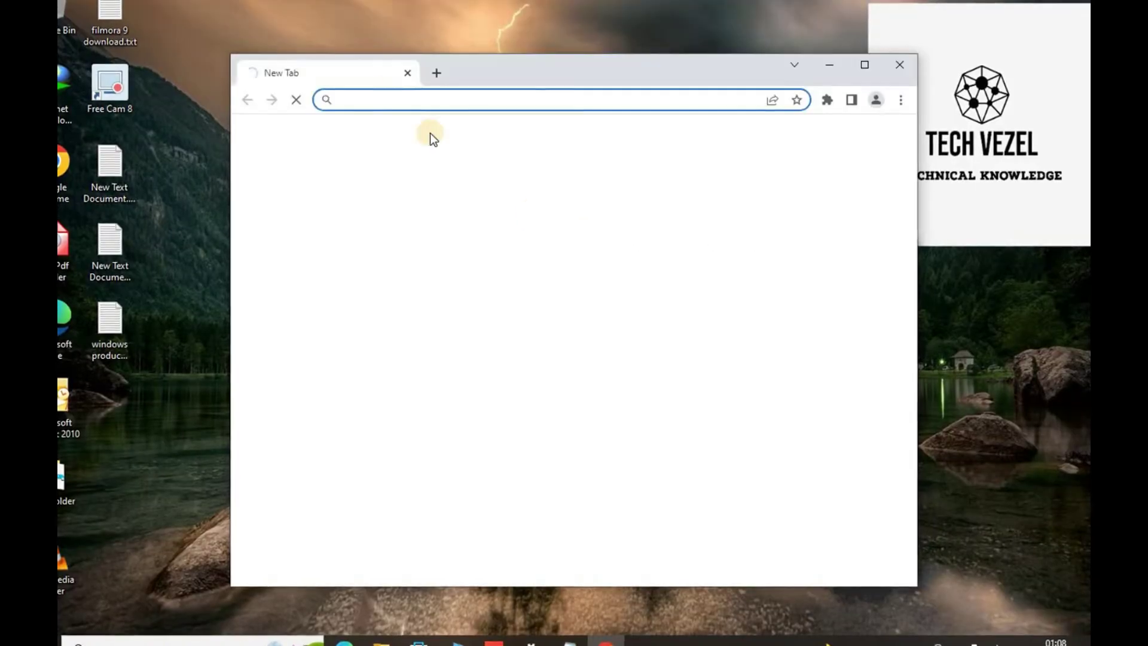
# - Maximize Chrome and load the copied Filmora 9 Google Drive folder link
pyautogui.doubleClick(475, 61)
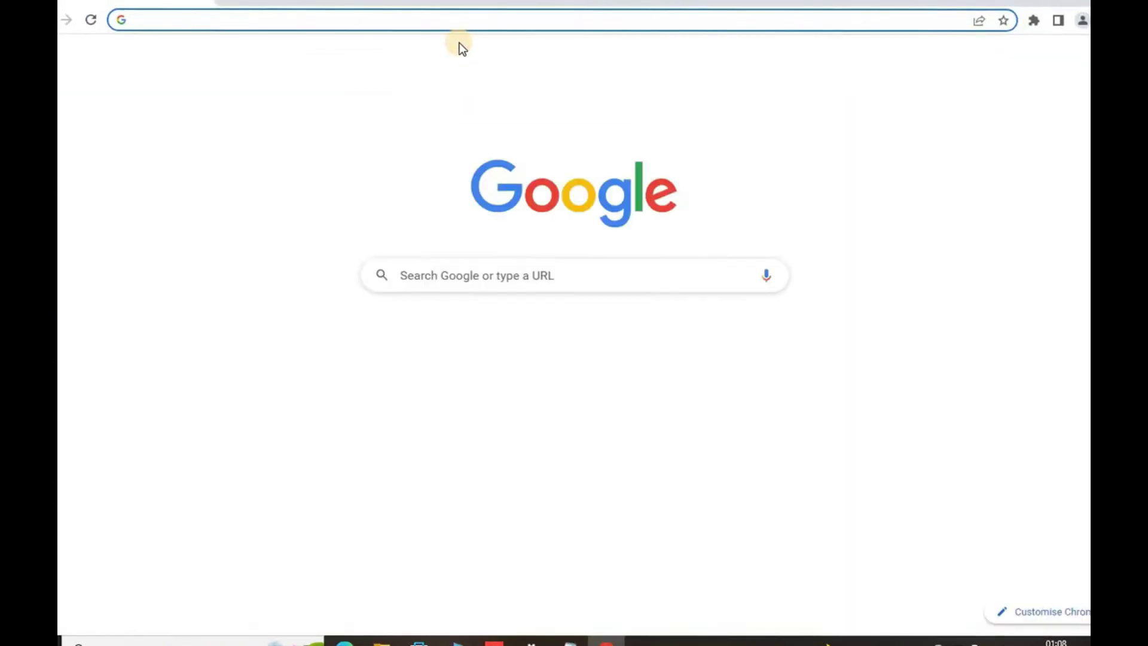
pyautogui.click(461, 20)
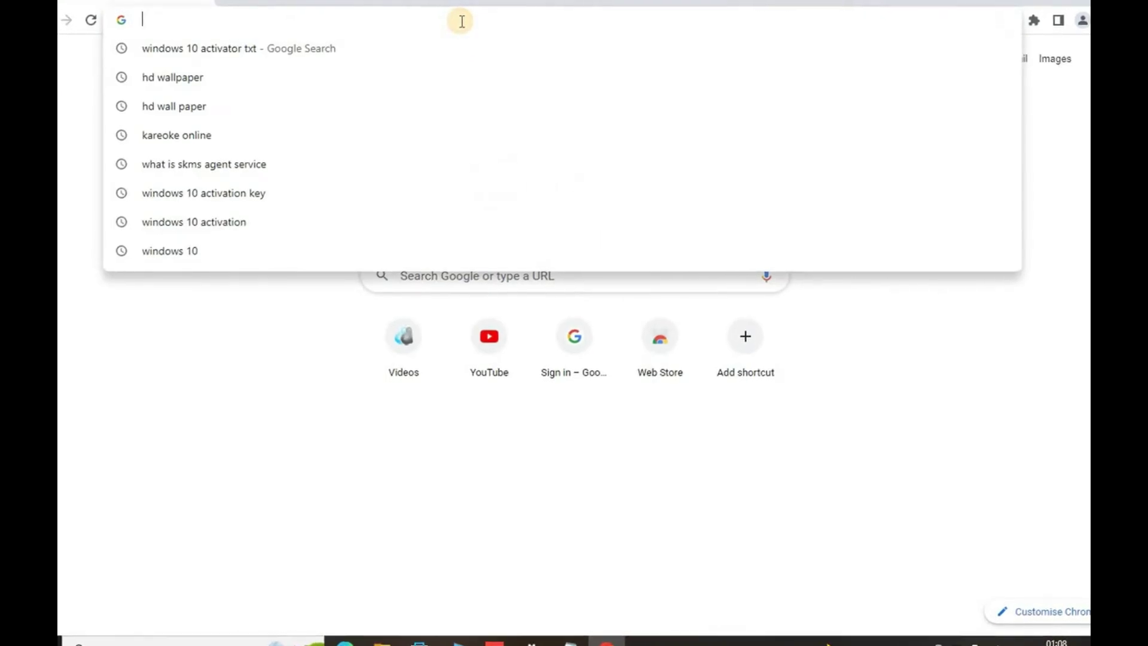
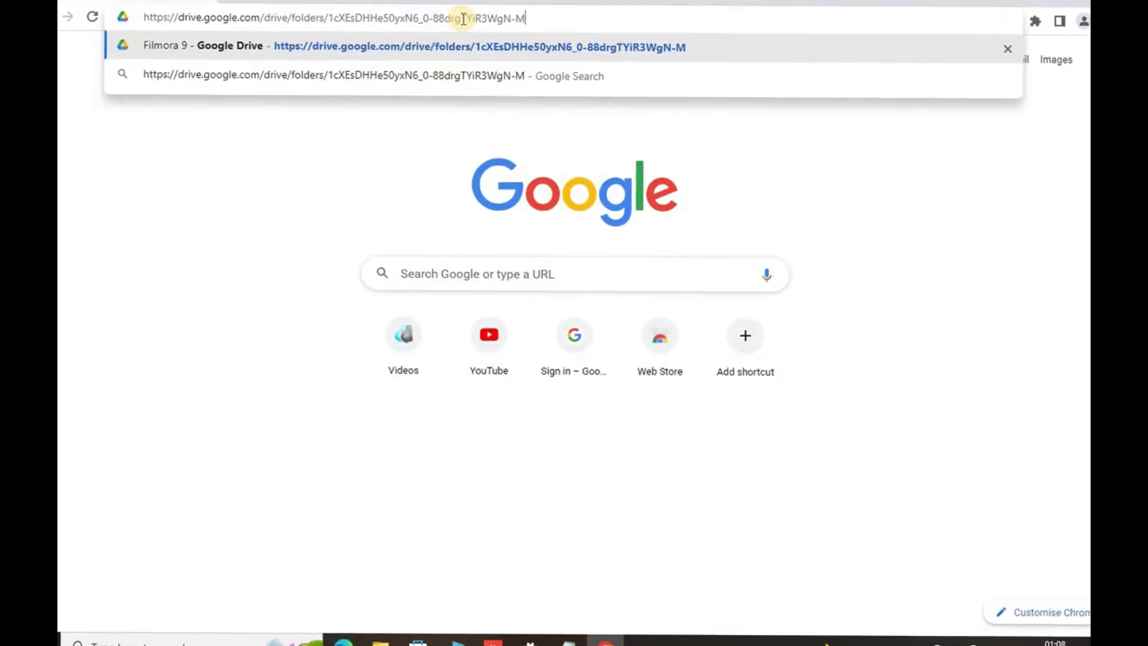
pyautogui.press('Return')
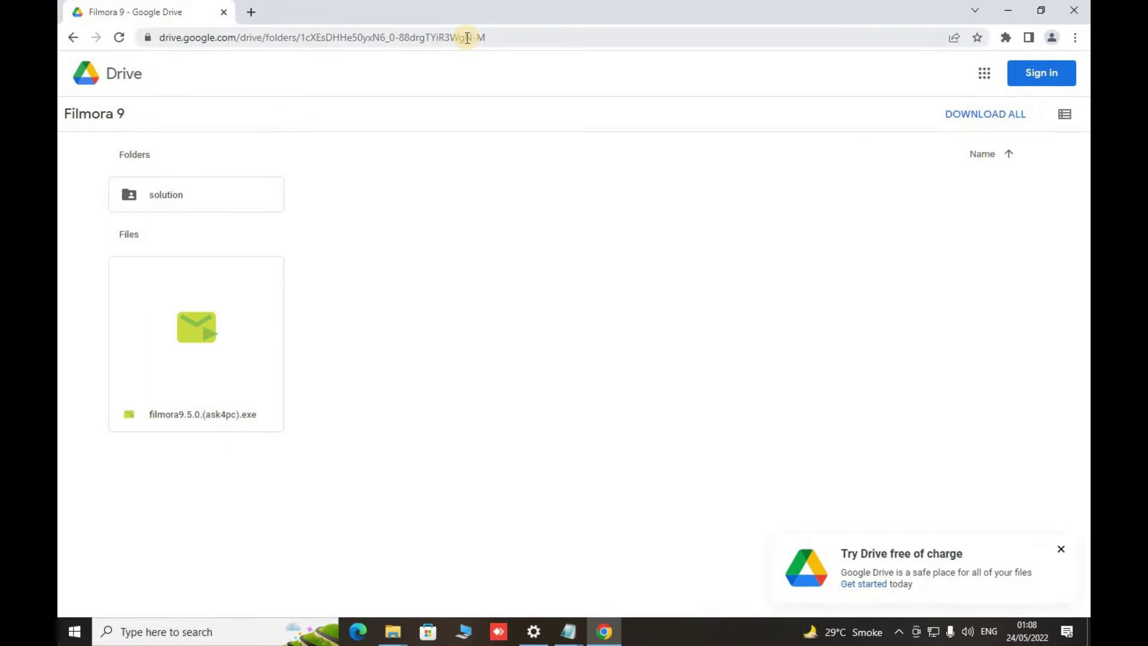
# - Check the solution folder, dismiss the free-trial promotion, and return to the Filmora 9 folder
pyautogui.doubleClick(169, 200)
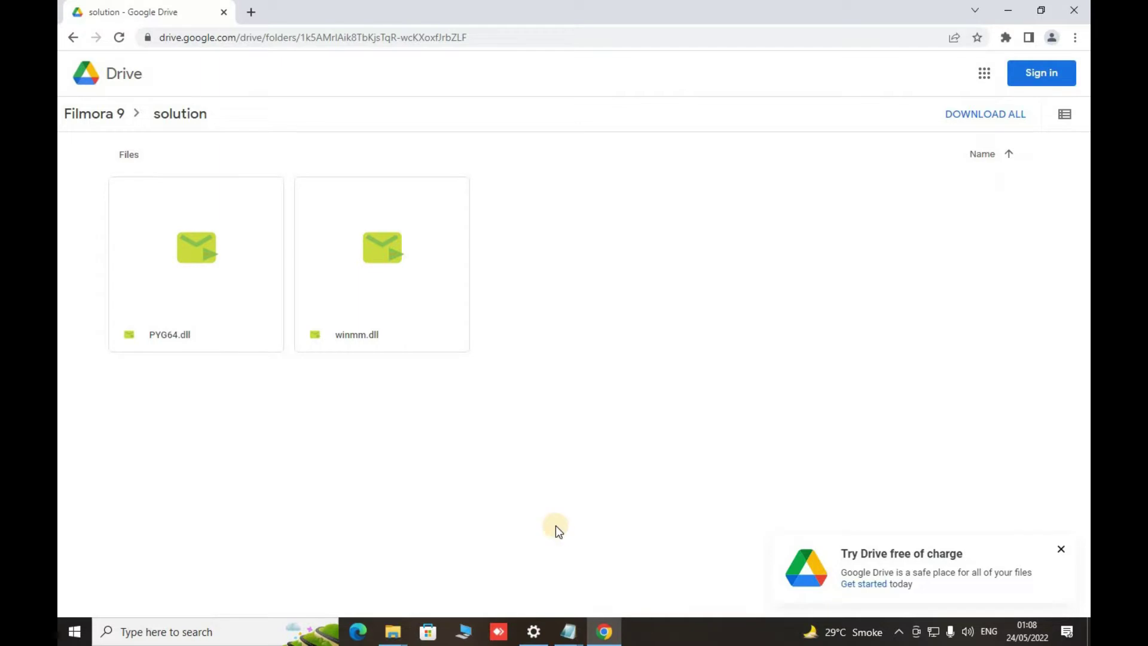
pyautogui.click(1061, 548)
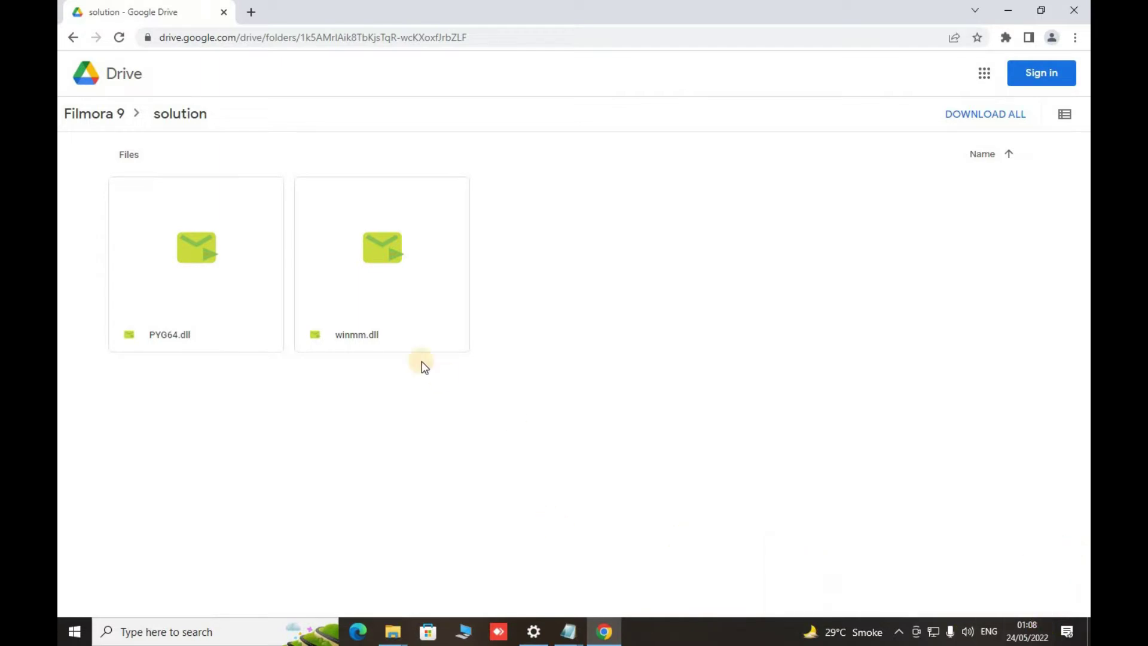
pyautogui.click(73, 37)
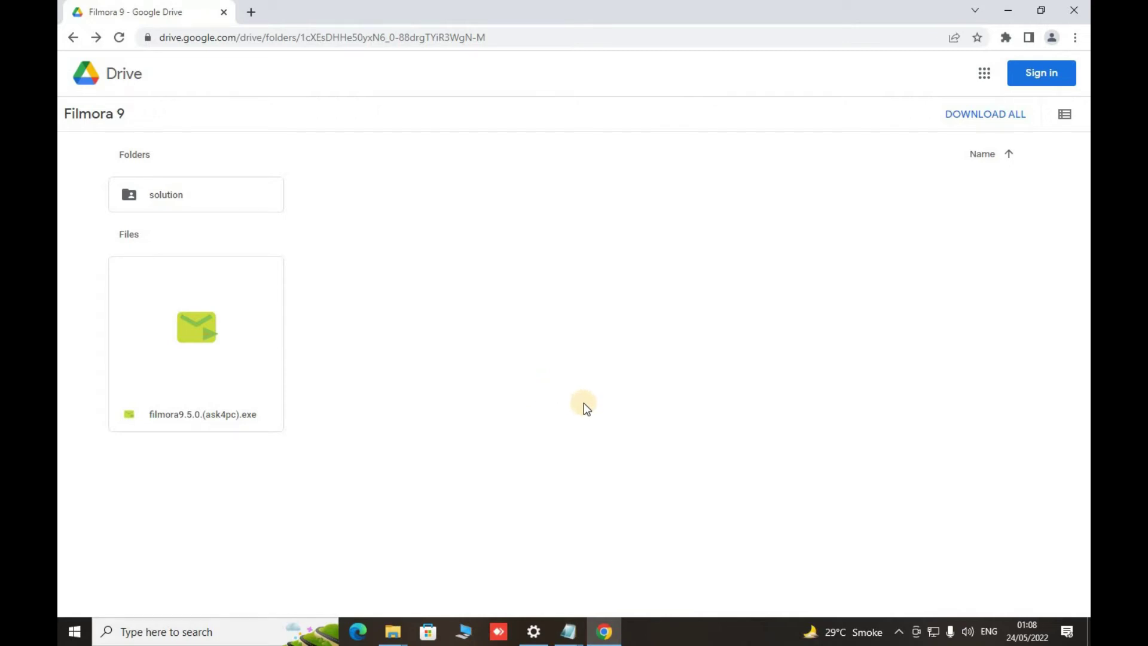
# - Minimize Chrome and Notepad and open the Documents folder in File Explorer
pyautogui.click(1008, 11)
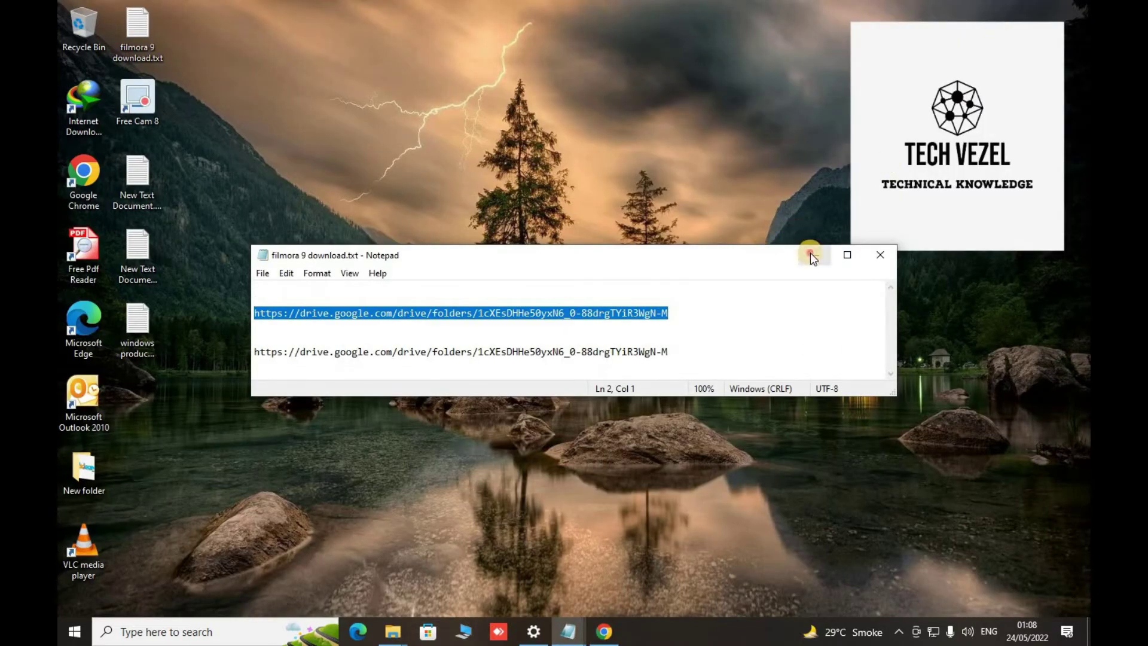
pyautogui.click(810, 255)
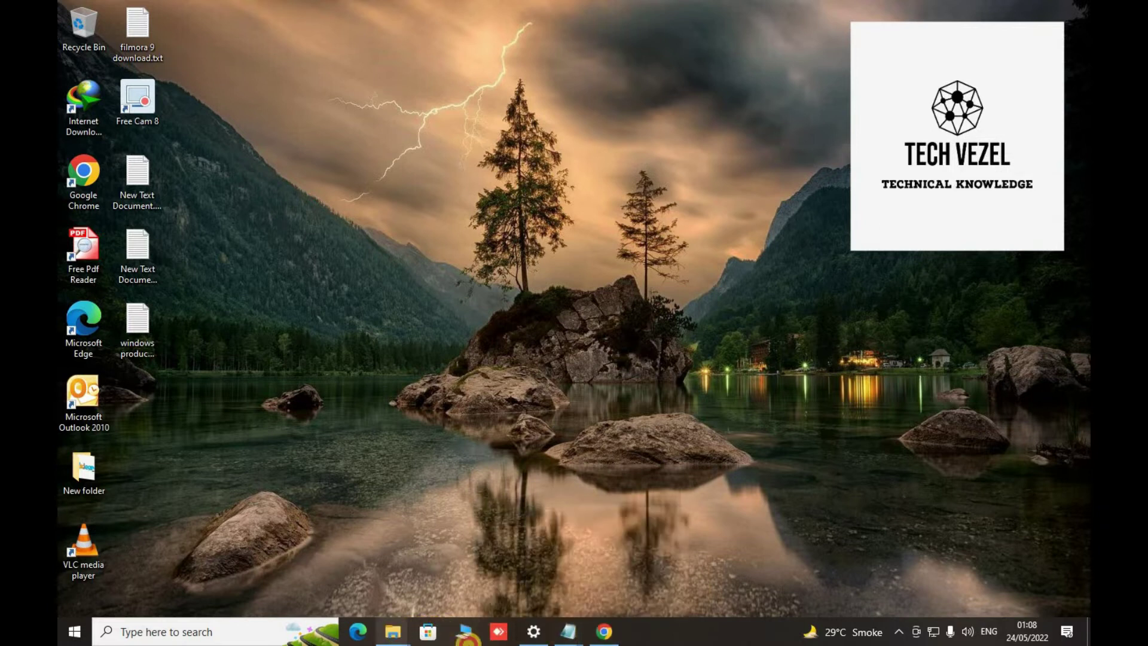
pyautogui.moveTo(393, 632)
pyautogui.click(440, 578)
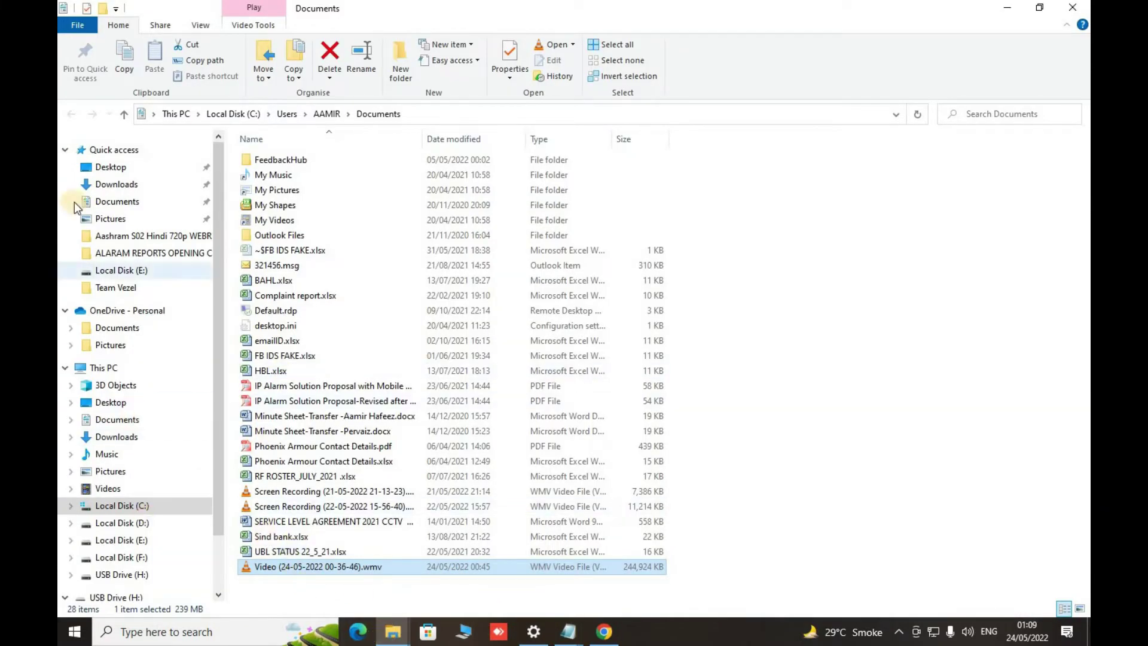
# - Go up to the user's home folder, close it, and reopen File Explorer on Downloads
pyautogui.click(124, 117)
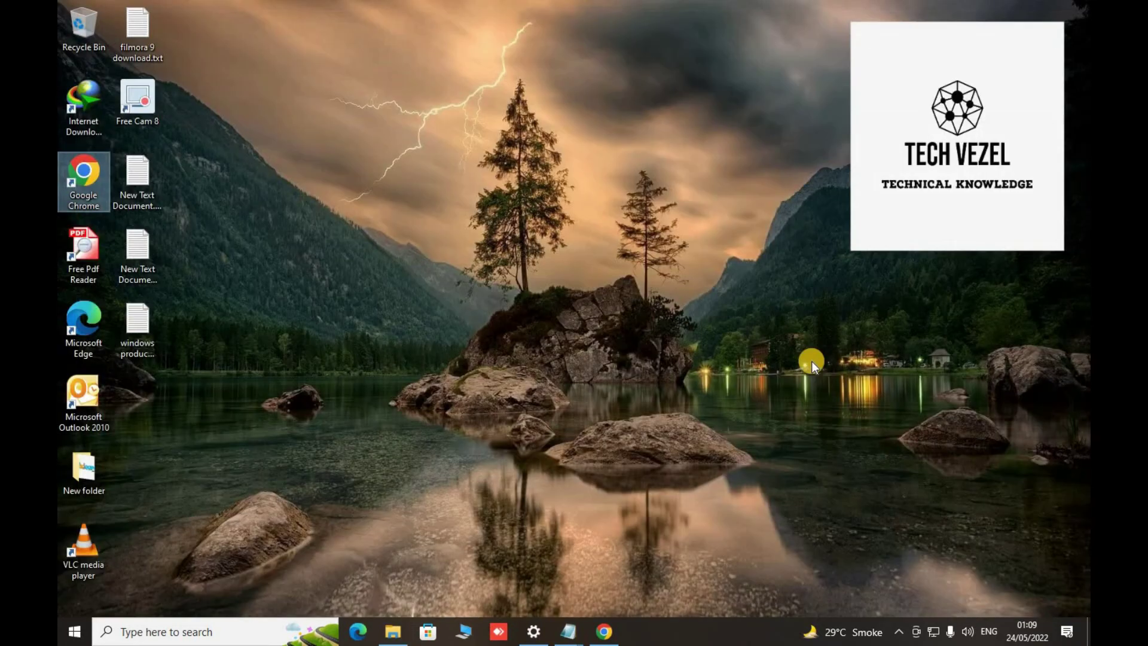
pyautogui.click(1072, 8)
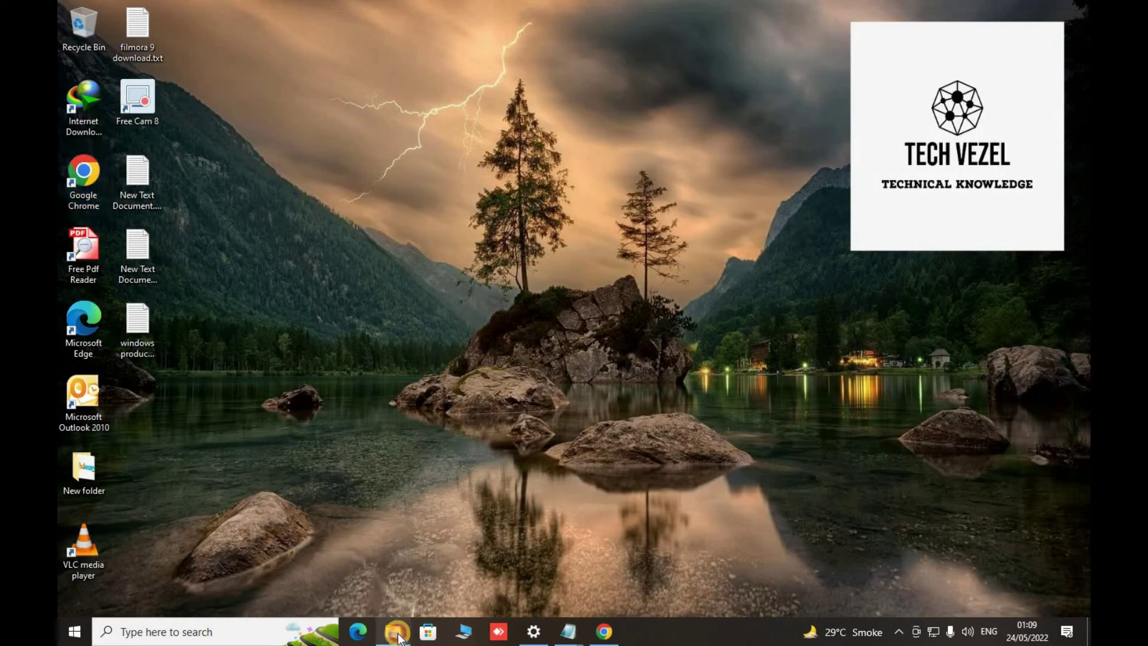
pyautogui.click(396, 635)
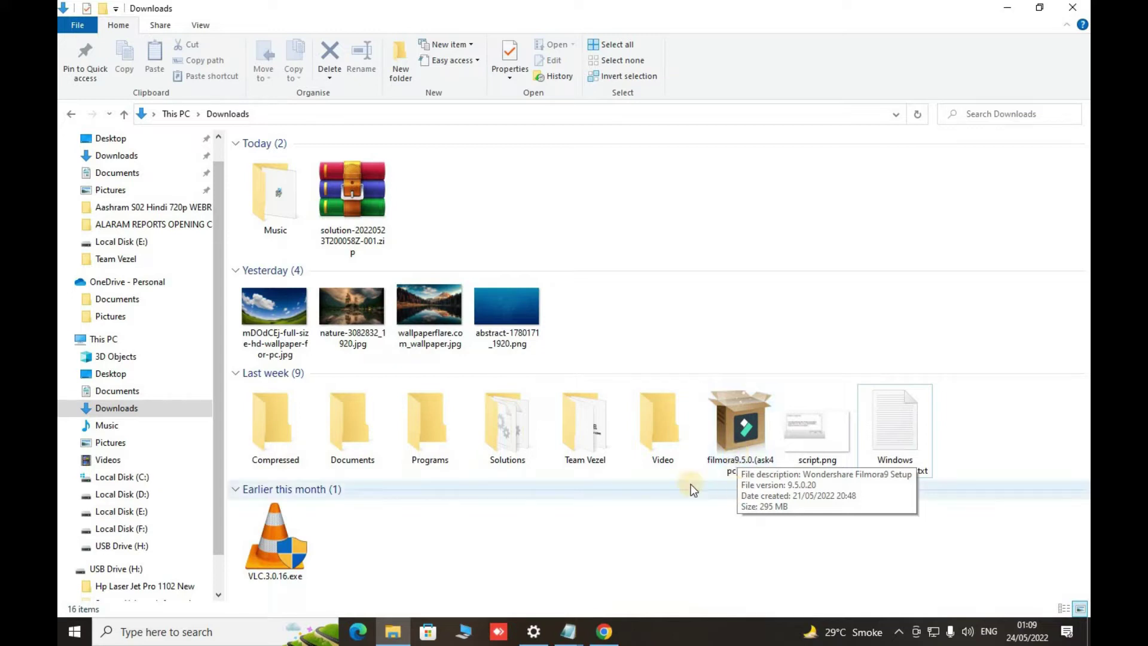
# - Check the DLLs in Solutions, then run filmora9.5.0.(ask4pc).exe from Downloads and minimize Explorer
pyautogui.doubleClick(506, 426)
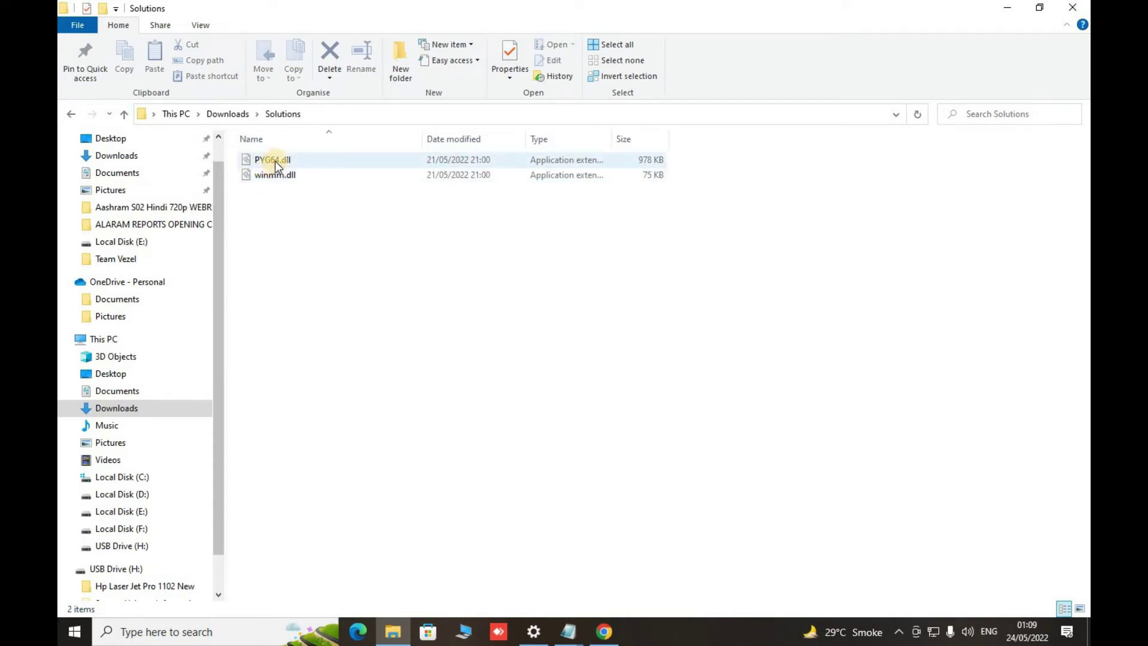
pyautogui.click(123, 114)
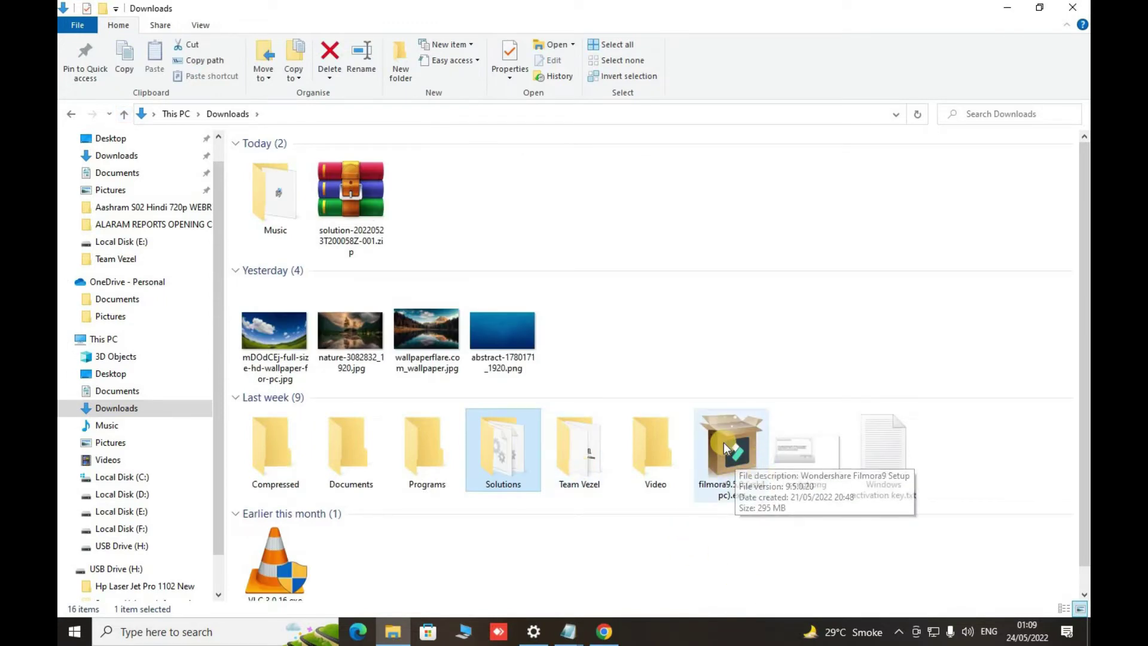
pyautogui.doubleClick(737, 458)
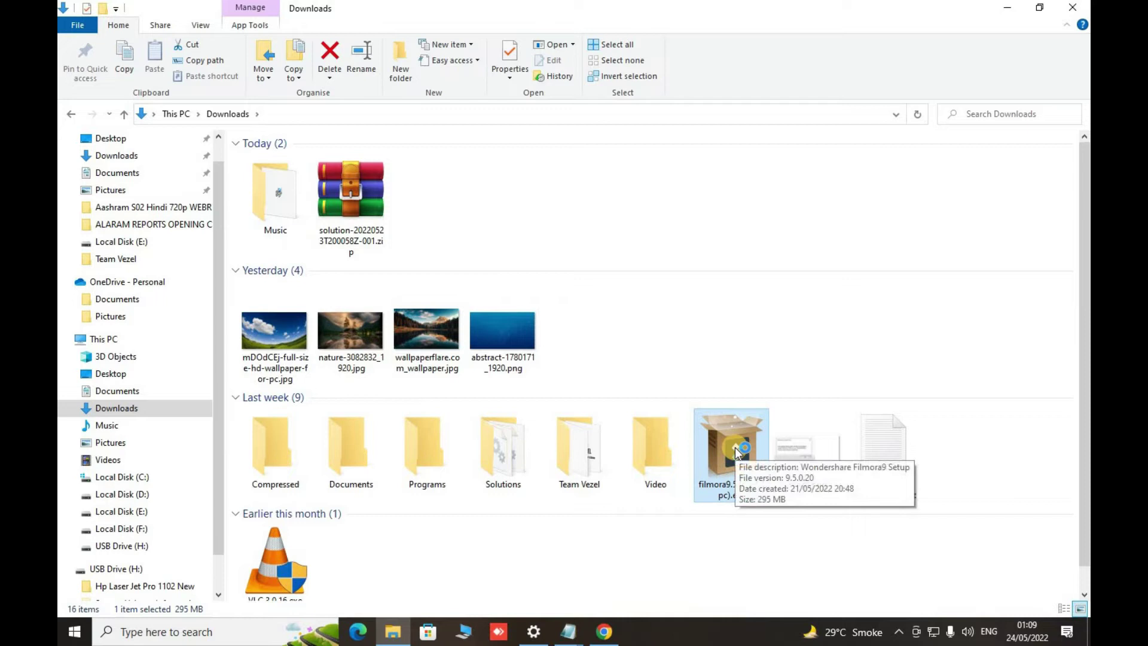
pyautogui.click(1014, 8)
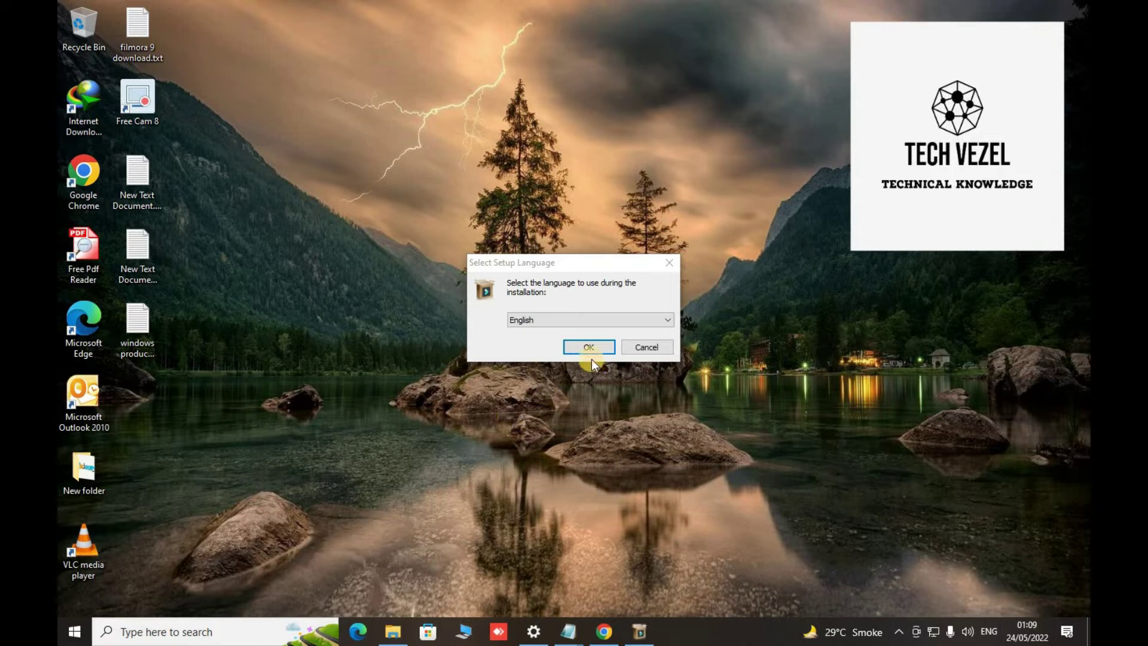
# - Install Filmora9 in English with the license accepted and default folder, then launch it
pyautogui.click(580, 348)
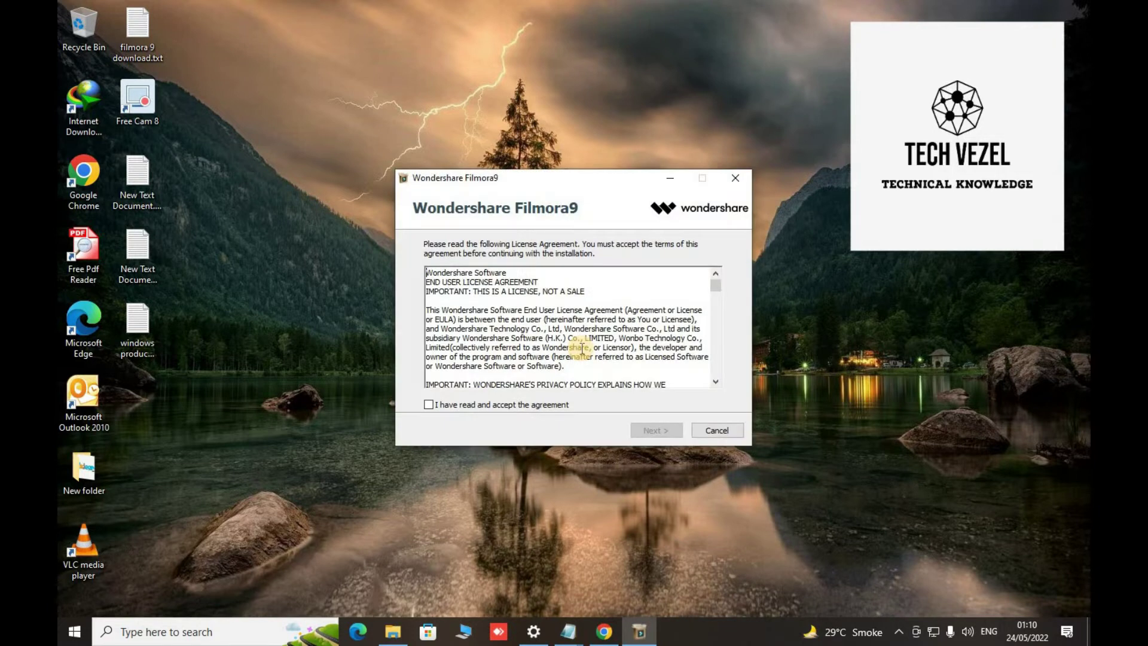
pyautogui.click(476, 407)
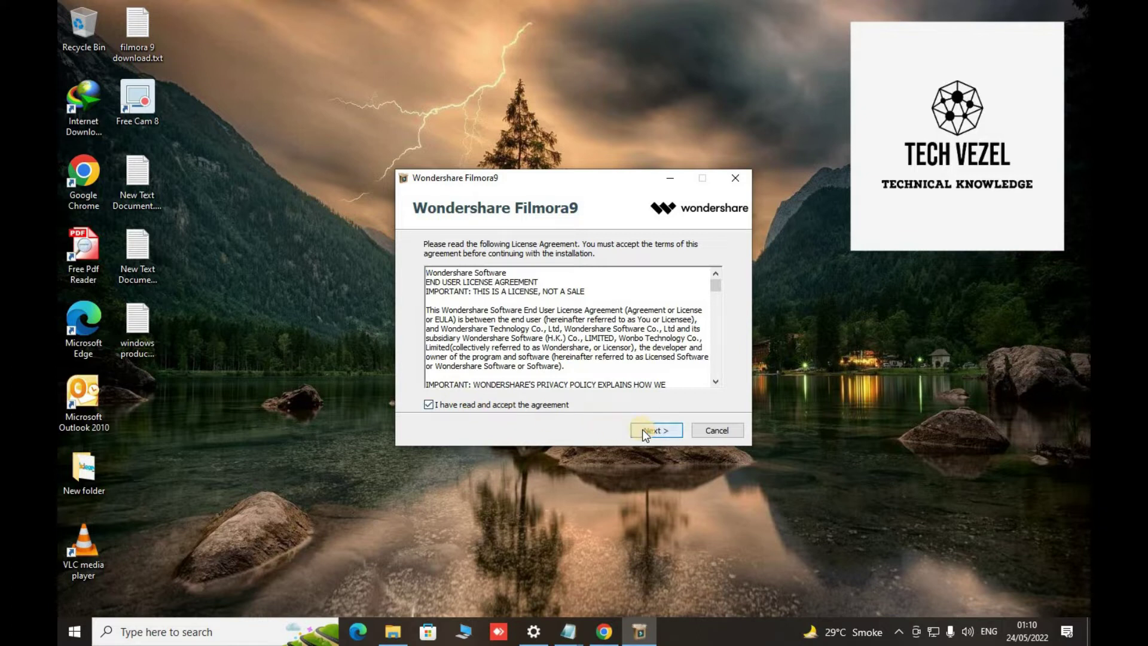
pyautogui.click(643, 429)
pyautogui.click(642, 430)
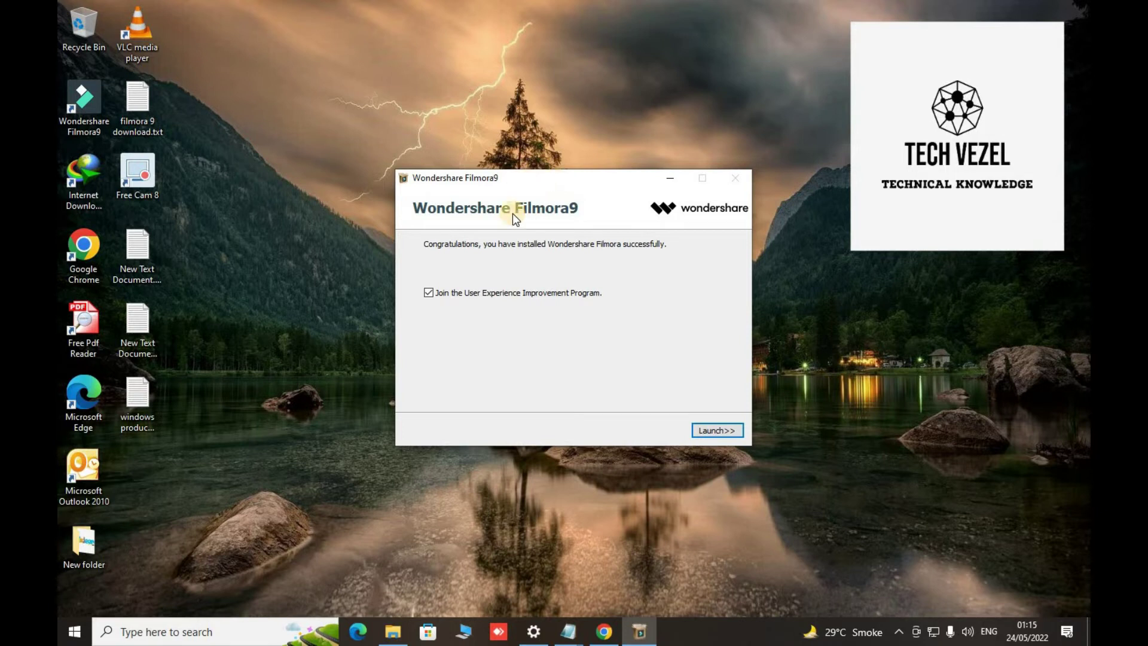
pyautogui.click(716, 430)
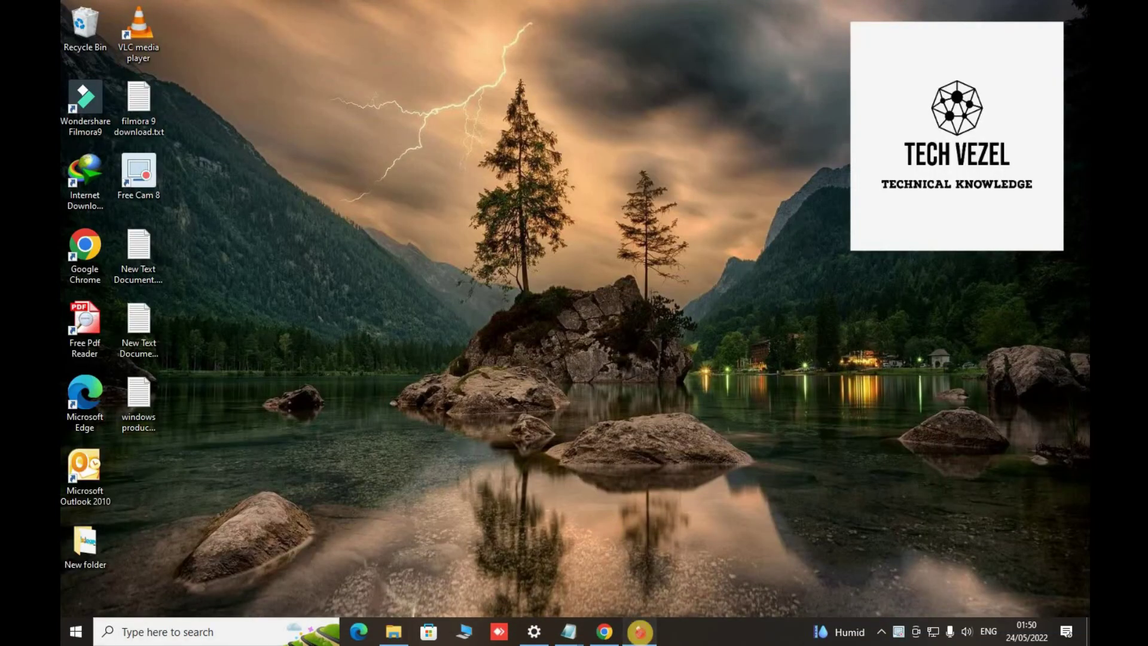
# - Restore Filmora9, open Help > Activate Filmora9, close the sign-in window unused, and quit
pyautogui.click(640, 632)
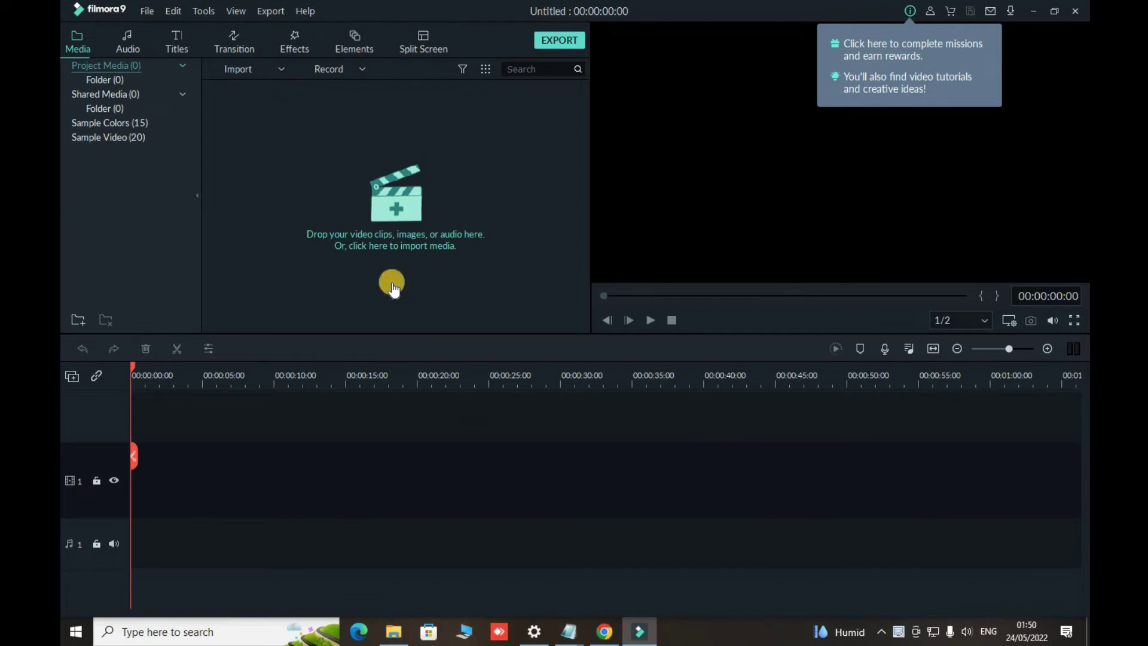
pyautogui.click(303, 13)
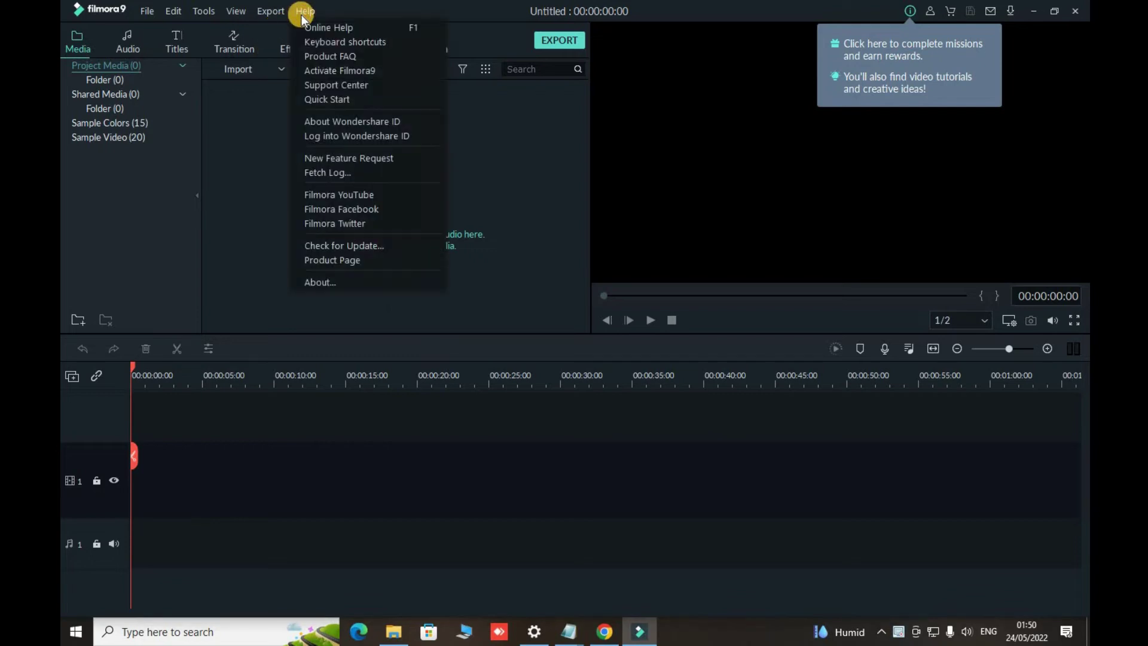
pyautogui.click(310, 70)
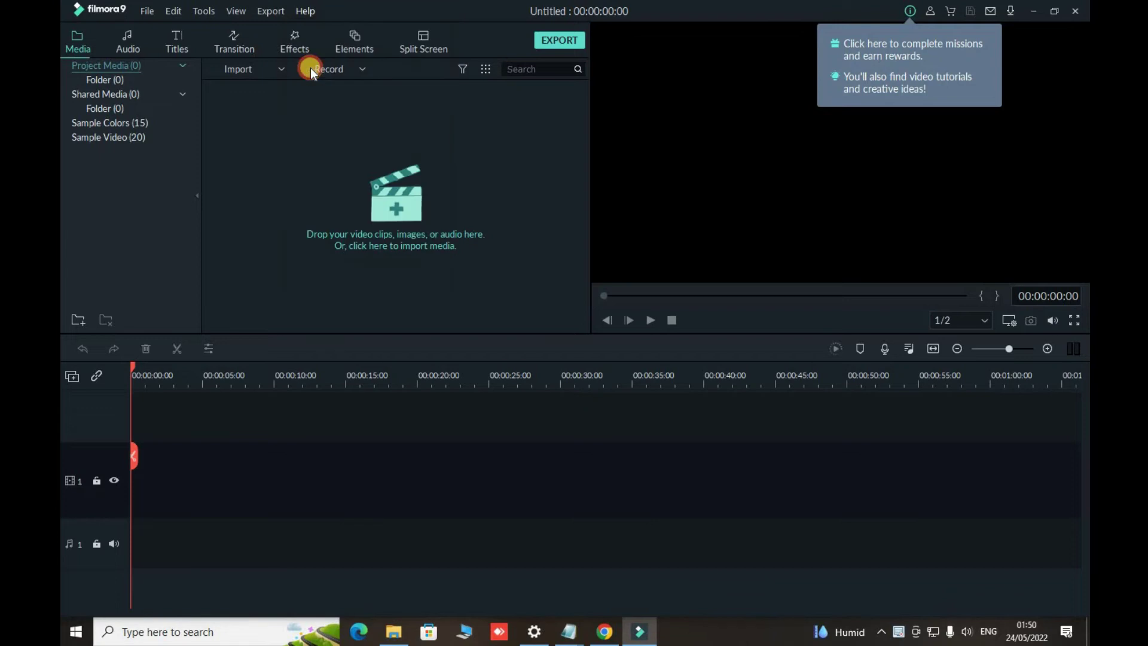
pyautogui.click(498, 283)
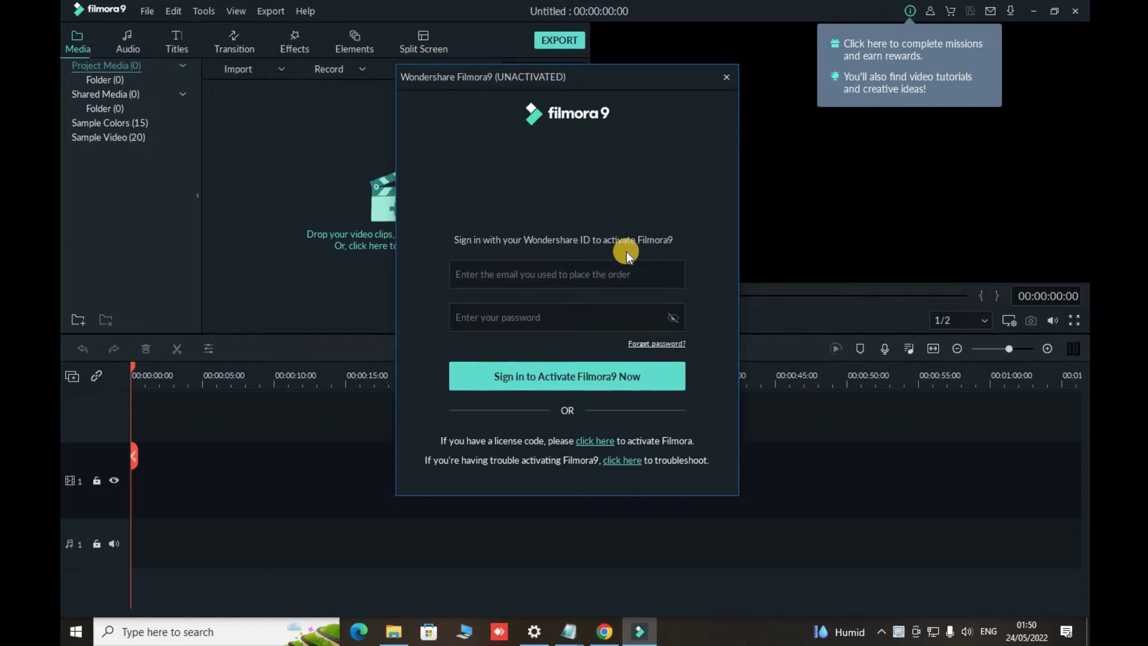
pyautogui.click(727, 78)
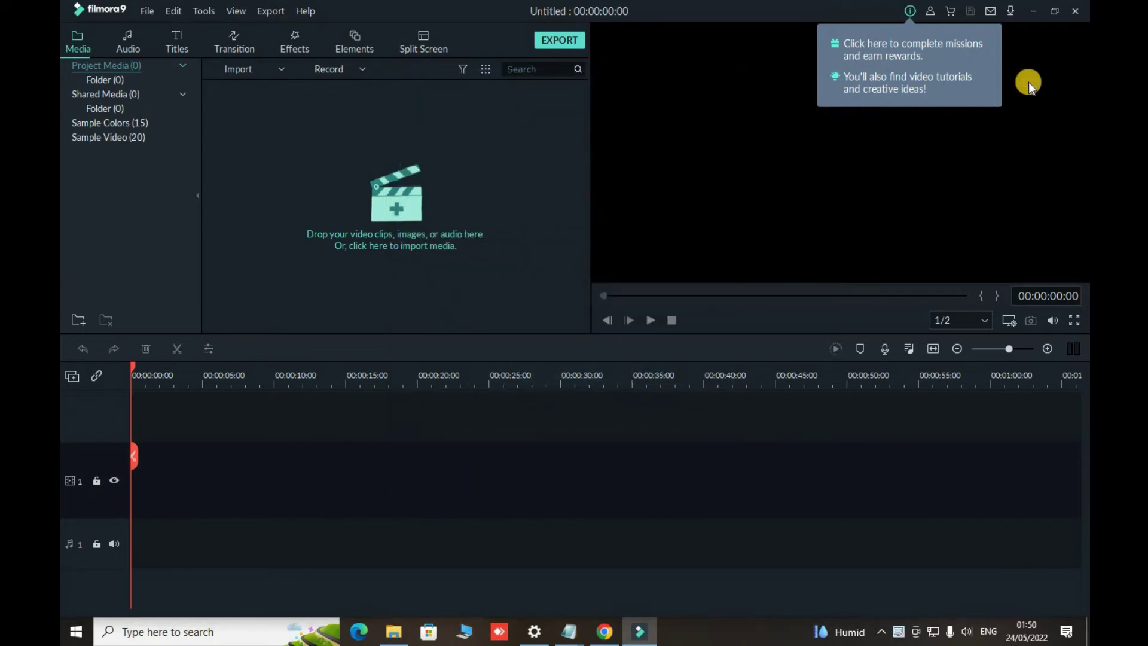
pyautogui.click(1076, 12)
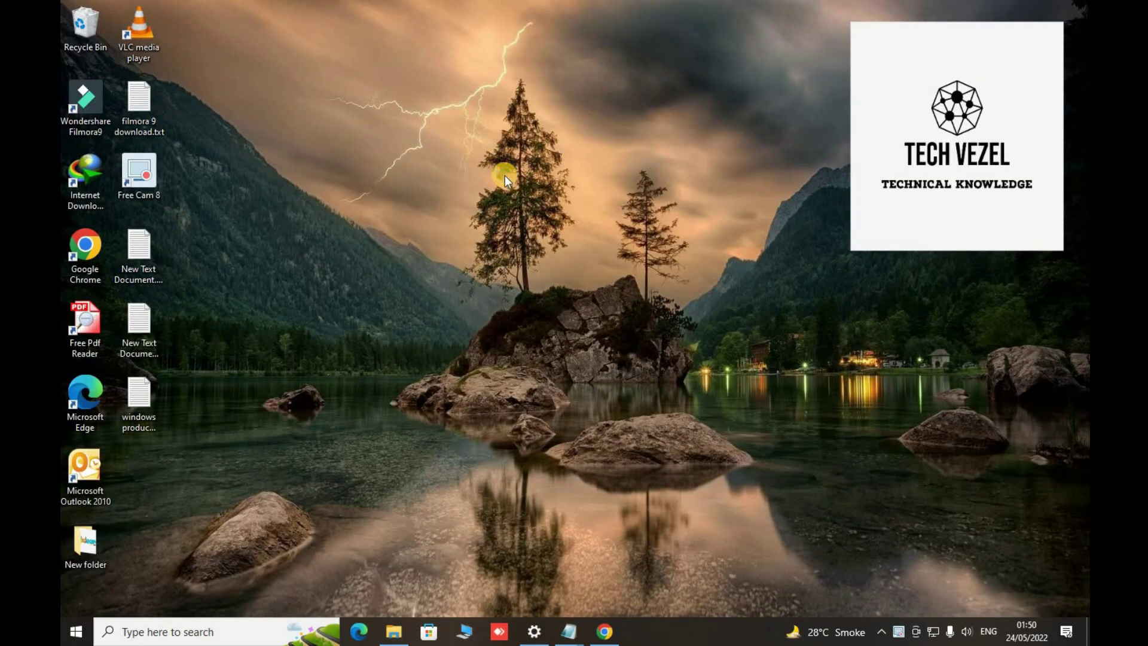
# - Refresh the desktop, then close Chrome's Filmora video and activation results tabs
pyautogui.rightClick(505, 175)
pyautogui.click(509, 194)
pyautogui.click(605, 631)
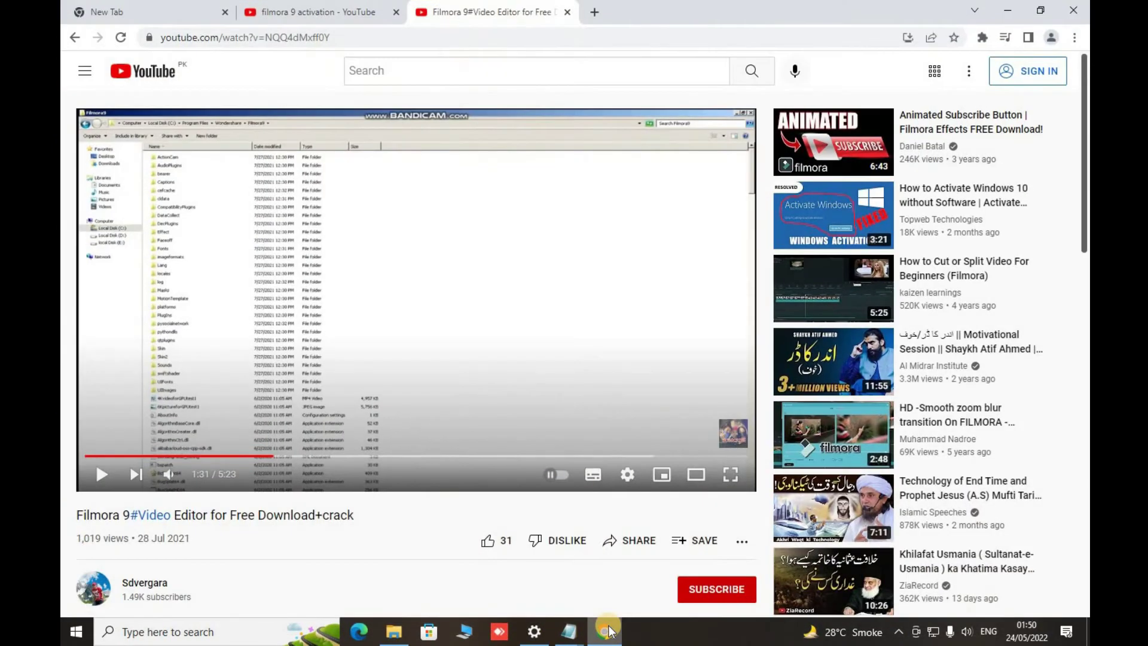
pyautogui.click(568, 12)
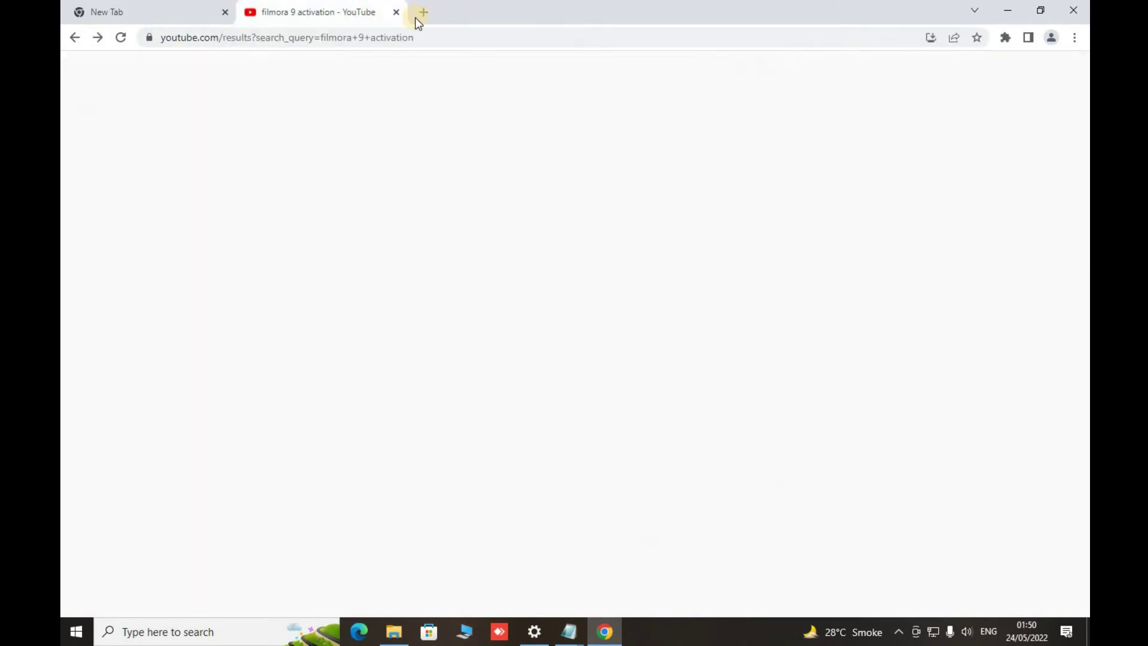
pyautogui.click(396, 12)
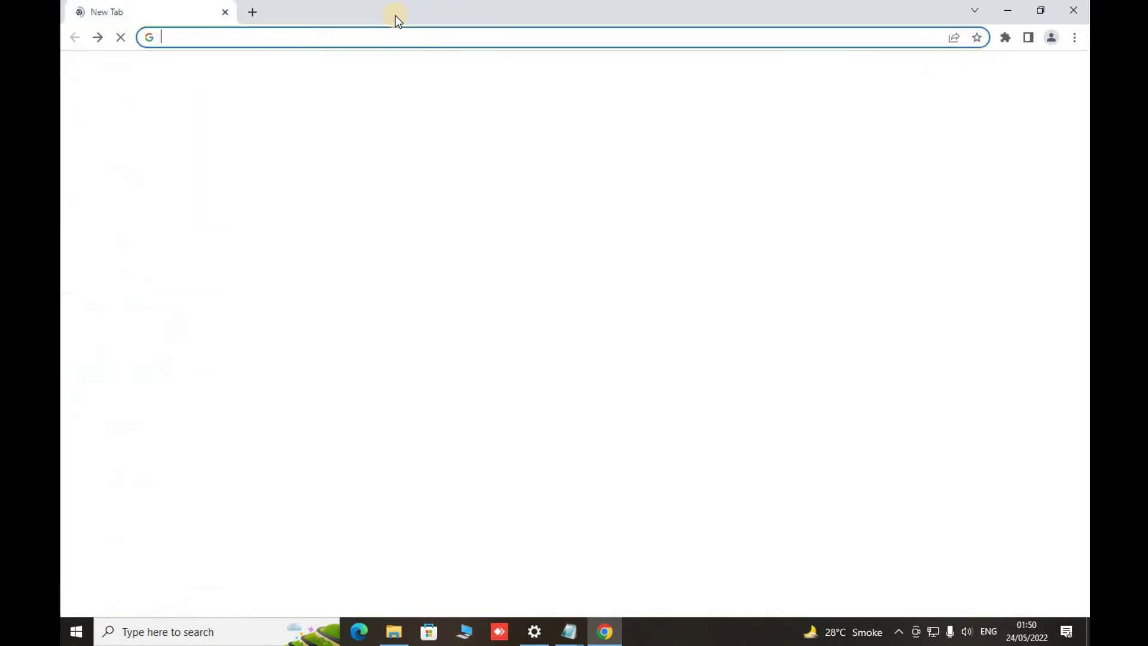
pyautogui.click(363, 29)
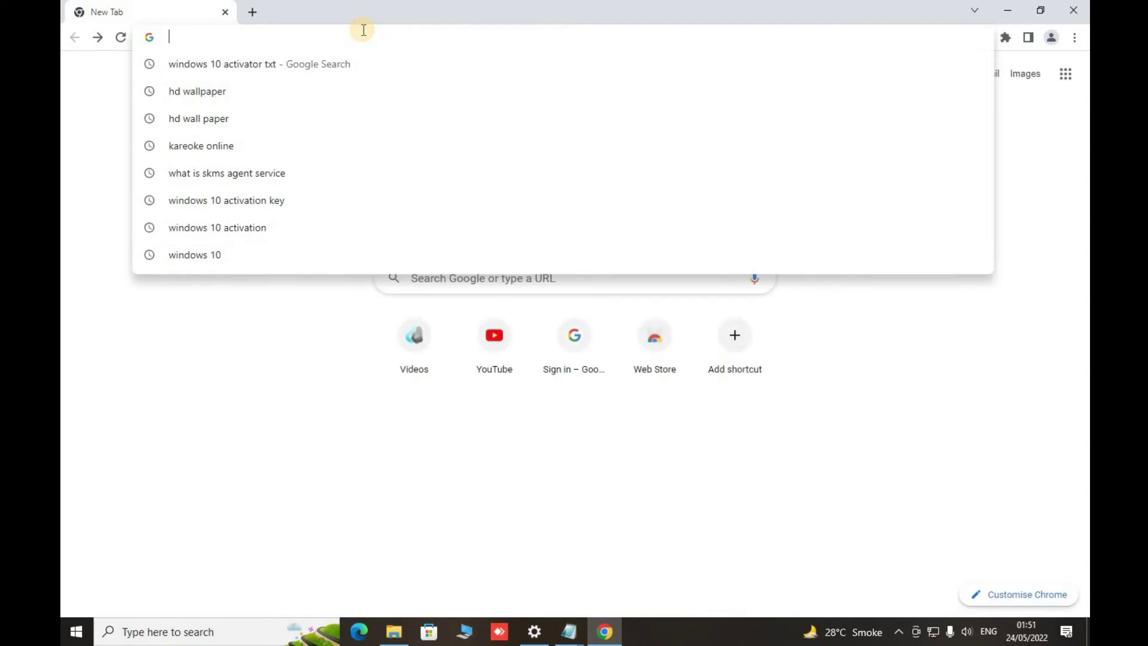
# - Reopen filmora 9 download.txt, select its first Google Drive link, and return to Chrome
pyautogui.click(1007, 10)
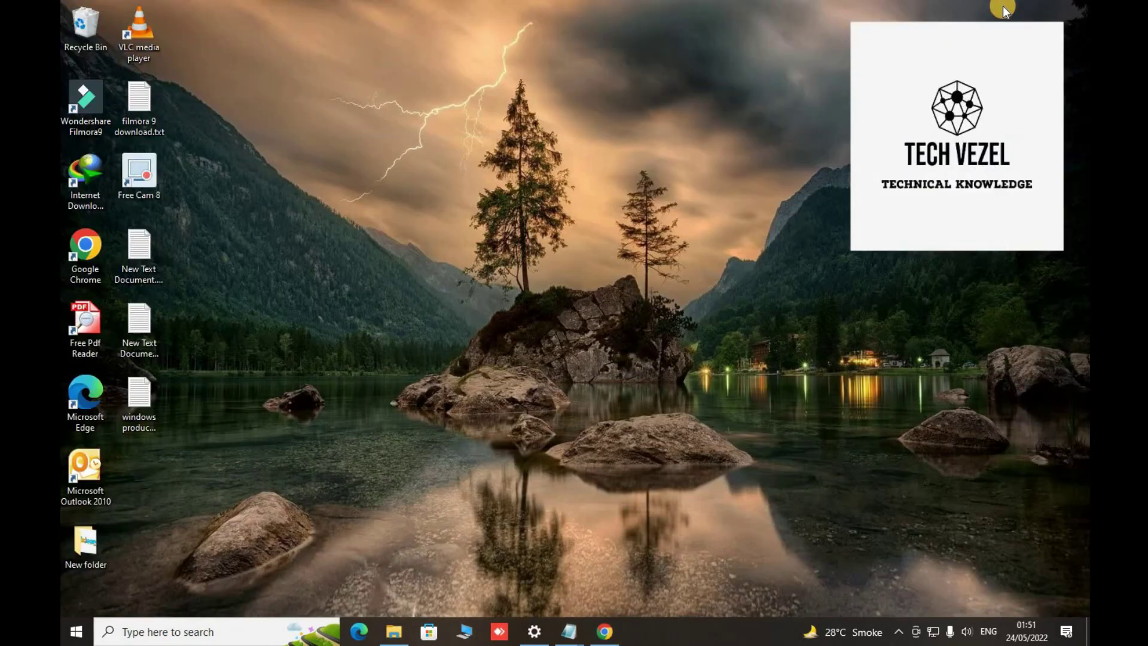
pyautogui.doubleClick(139, 132)
pyautogui.click(349, 317)
pyautogui.doubleClick(673, 311)
pyautogui.click(285, 312)
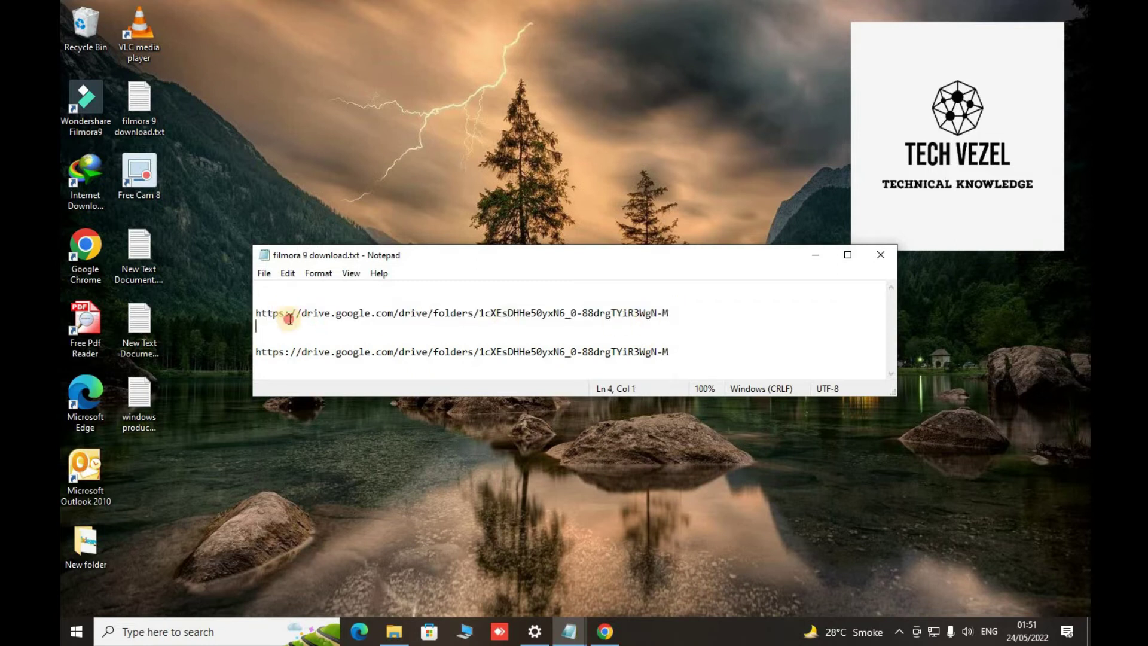
pyautogui.doubleClick(256, 313)
pyautogui.hotkey('ctrl', 'c')
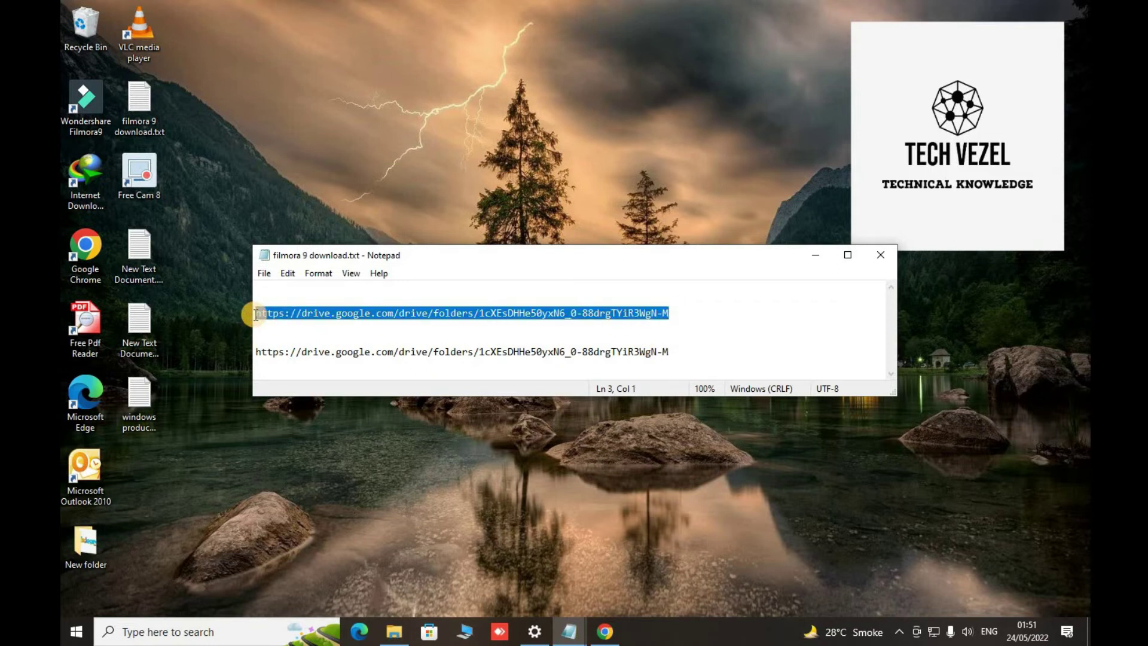
pyautogui.click(605, 632)
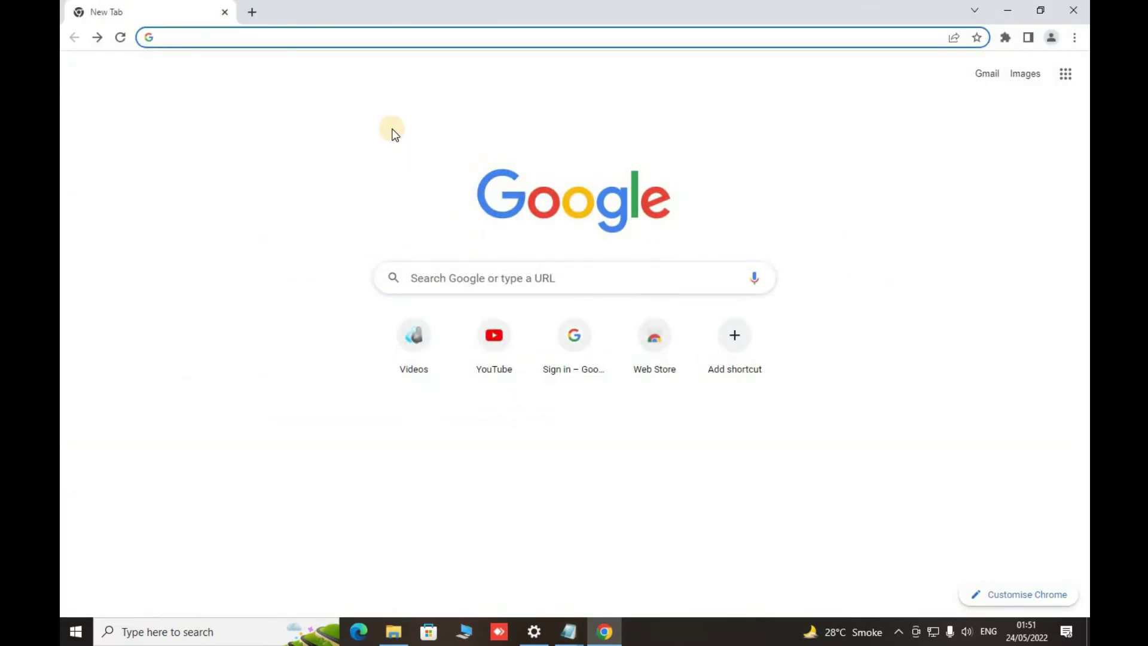
# - Load the pasted Drive link, open the solution folder with PYG64.dll and winmm.dll, then minimise Chrome
pyautogui.hotkey('ctrl', 'v')
pyautogui.press('Return')
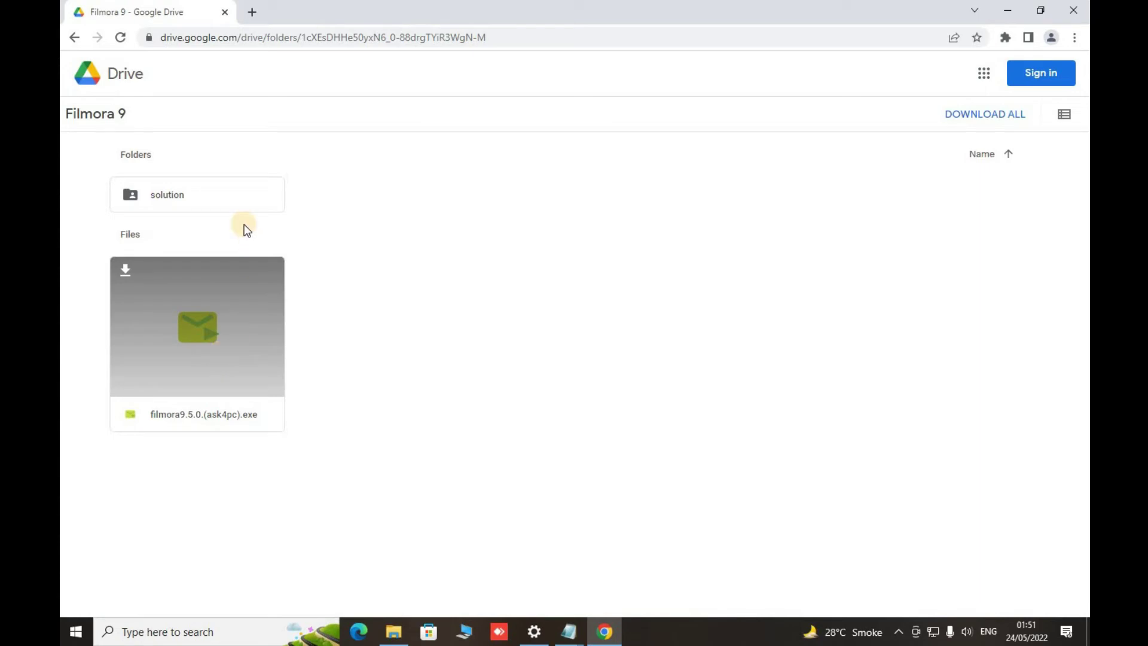
pyautogui.doubleClick(205, 196)
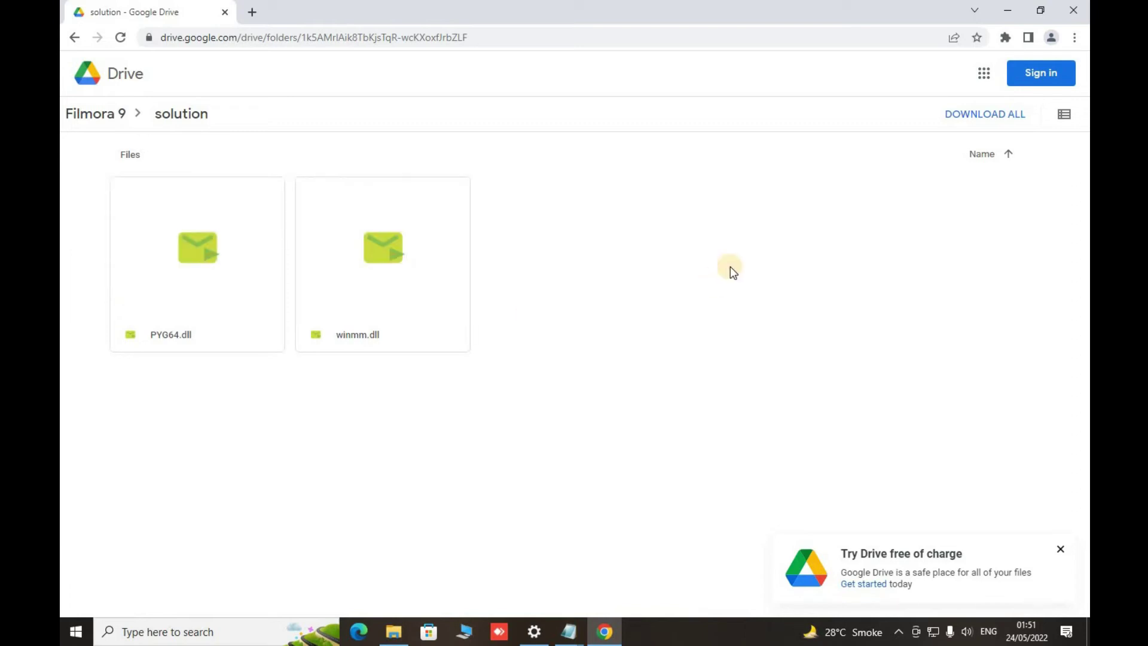
pyautogui.click(1008, 10)
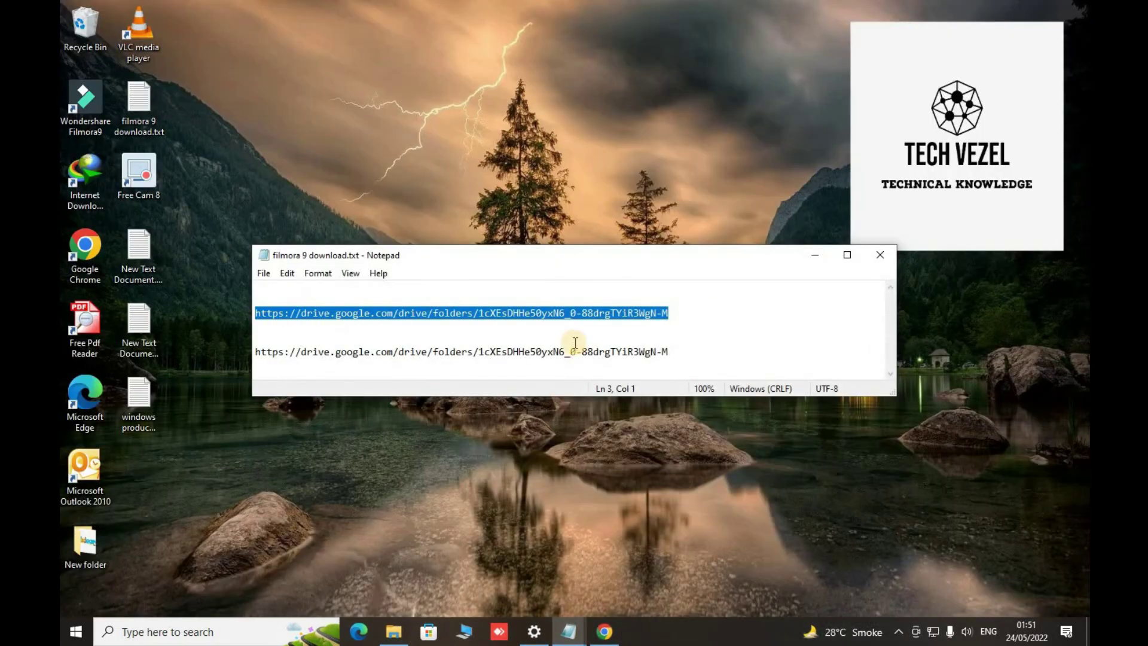
# - Navigate File Explorer to the Solutions folder inside Downloads
pyautogui.click(402, 639)
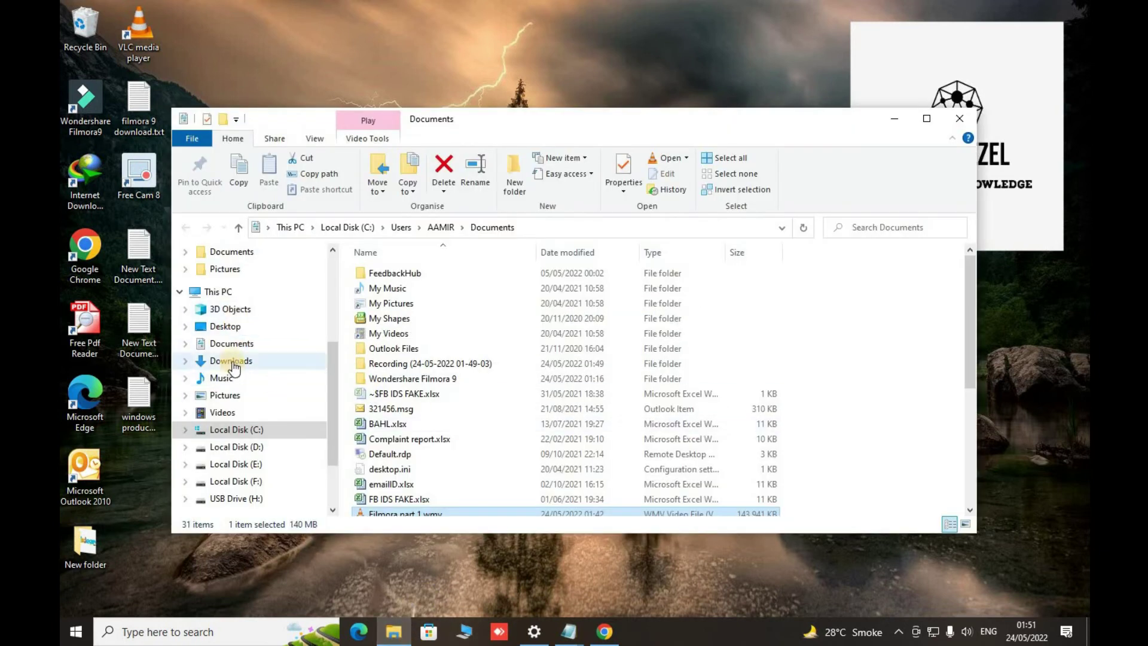
pyautogui.click(223, 342)
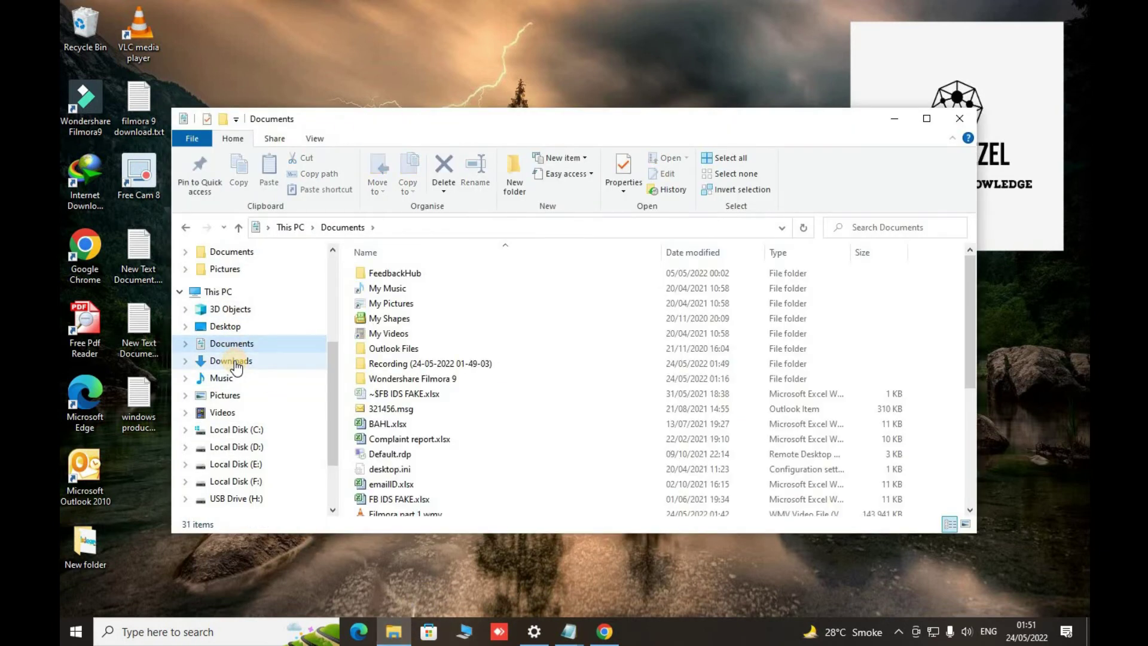
pyautogui.click(225, 293)
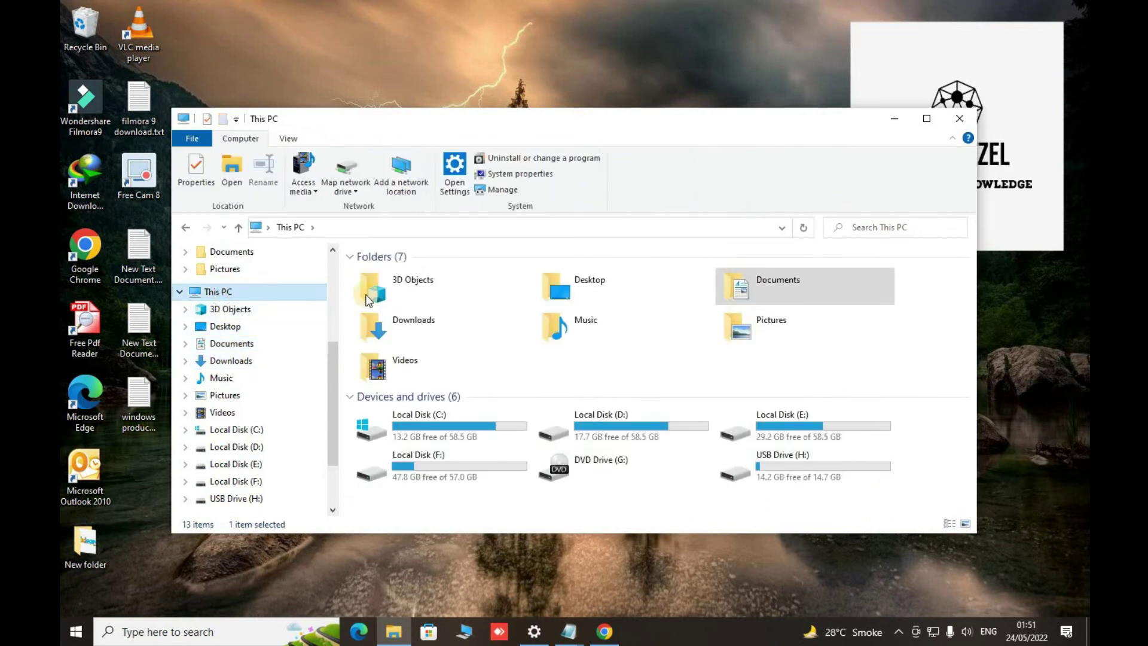
pyautogui.doubleClick(386, 317)
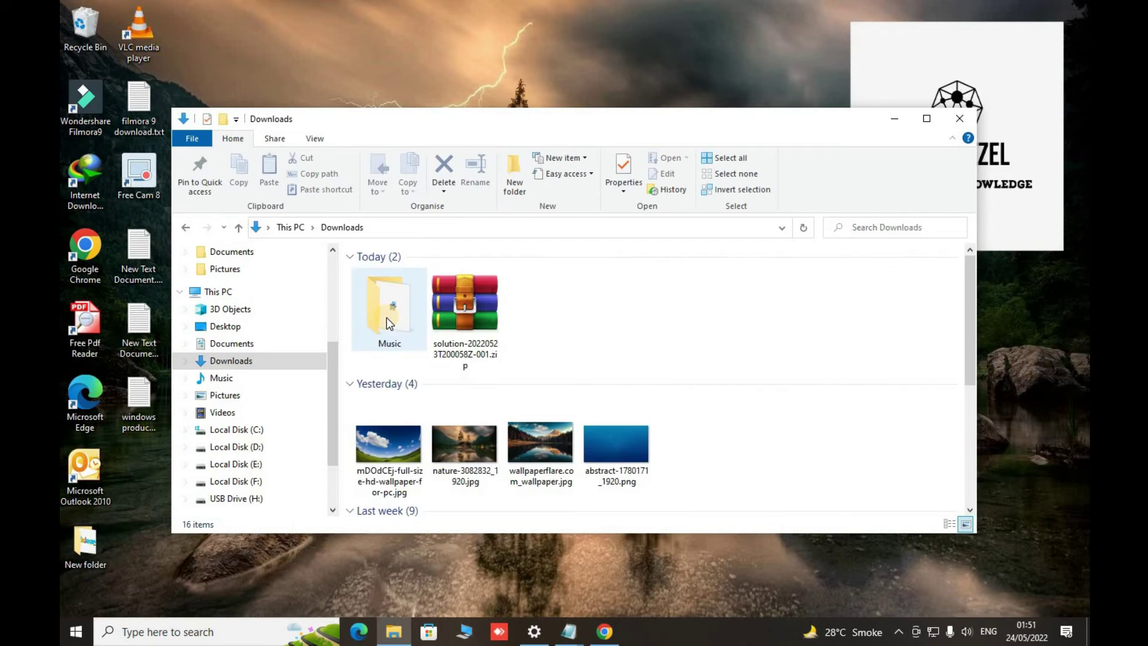
pyautogui.scroll(-5, 465, 330)
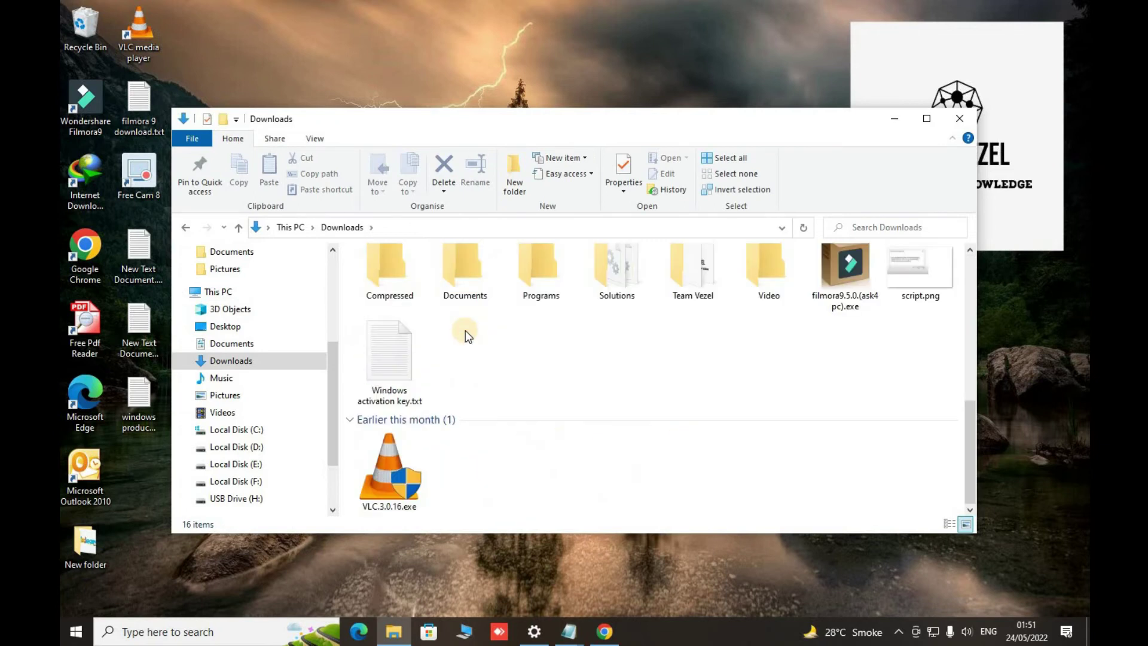
pyautogui.click(608, 275)
pyautogui.doubleClick(608, 274)
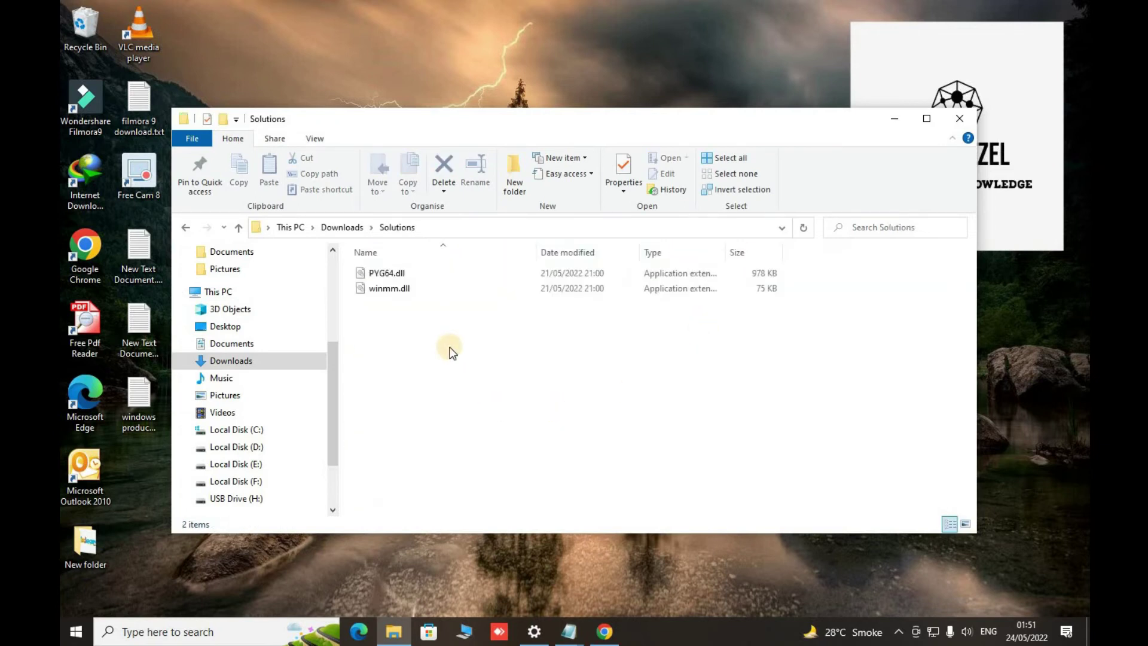
# - Copy PYG64.dll and winmm.dll and go to Local Disk (C:)
pyautogui.moveTo(429, 320); pyautogui.dragTo(378, 274)
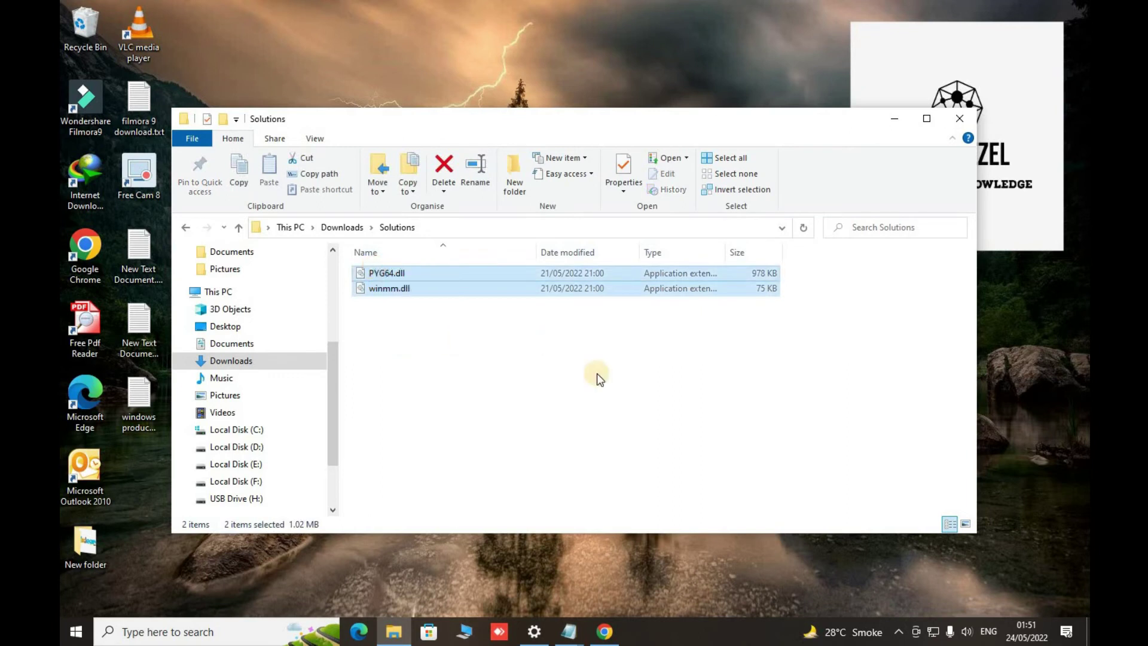
pyautogui.hotkey('ctrl', 'c')
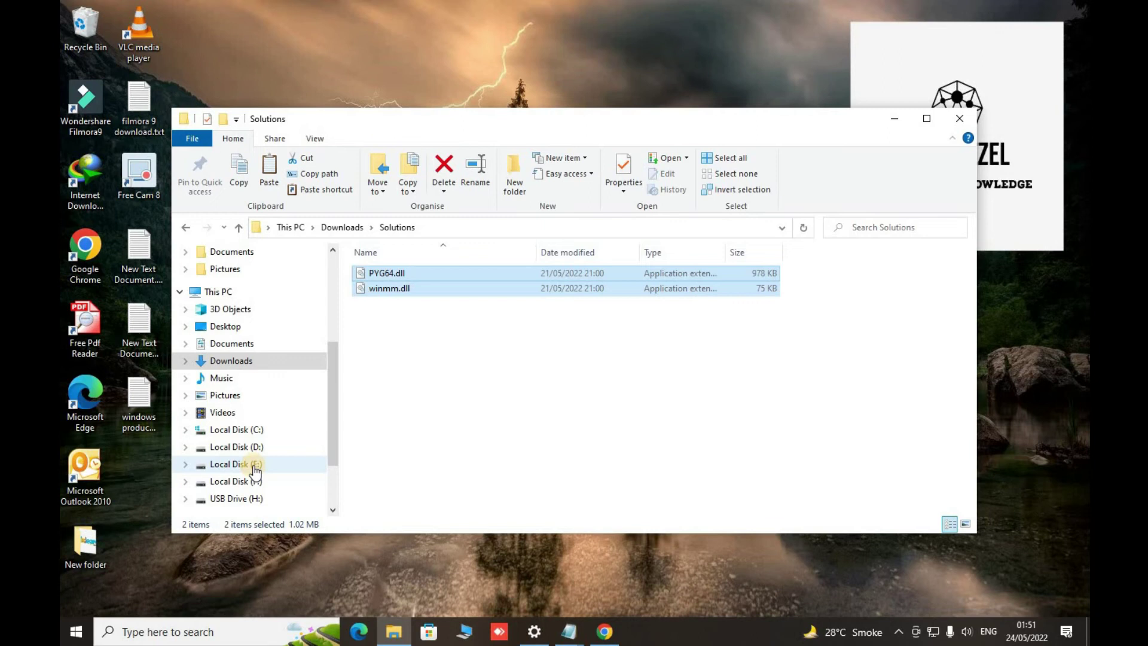
pyautogui.click(236, 430)
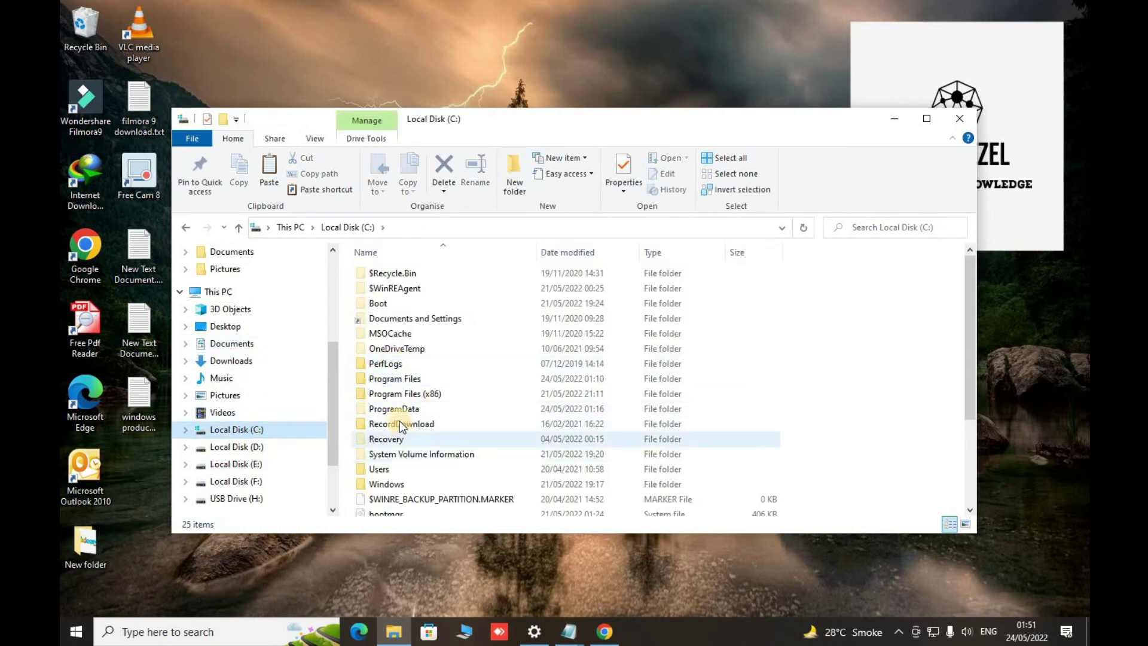
# - Navigate to Program Files > Wondershare > Filmora9 and maximize the folder window
pyautogui.doubleClick(399, 382)
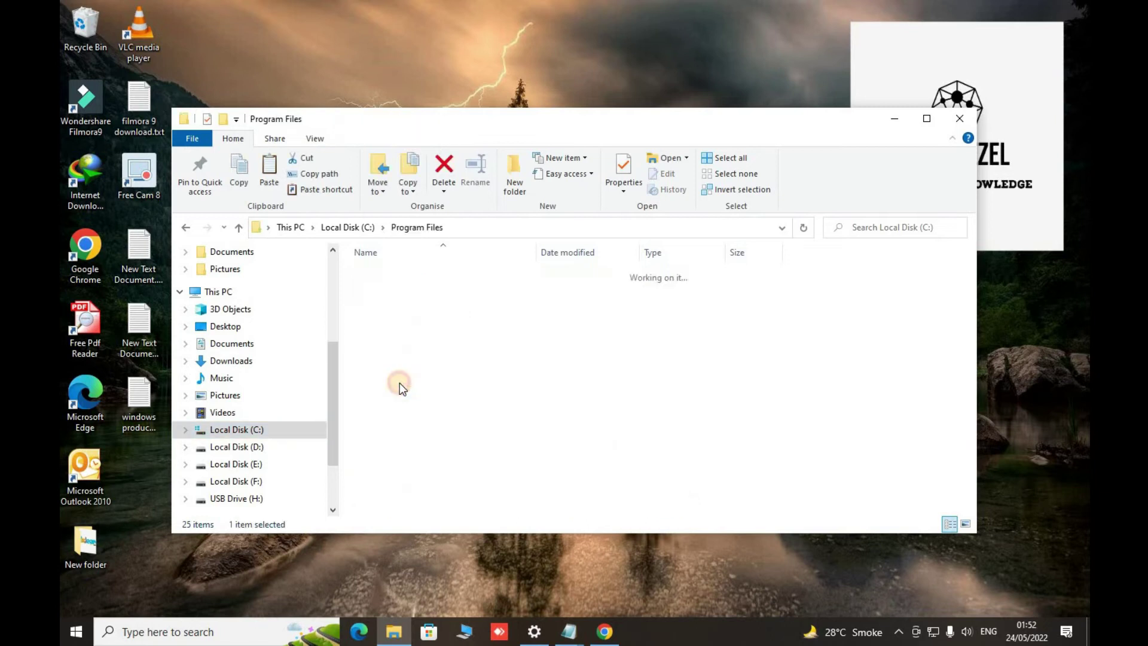
pyautogui.moveTo(976, 289); pyautogui.dragTo(964, 419)
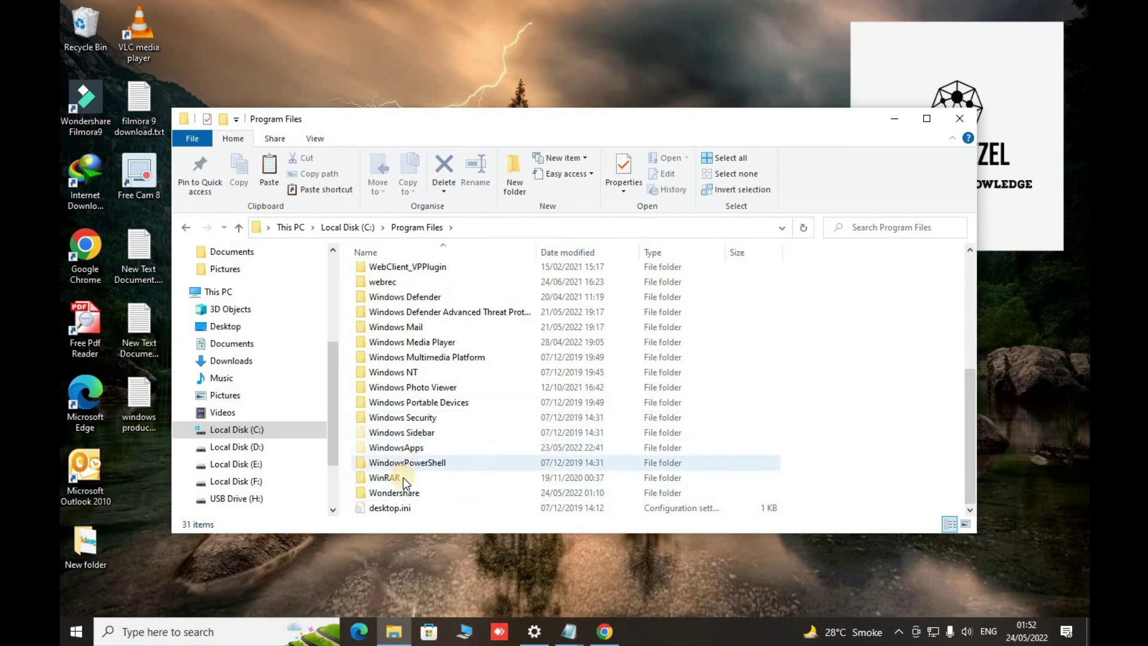
pyautogui.doubleClick(400, 493)
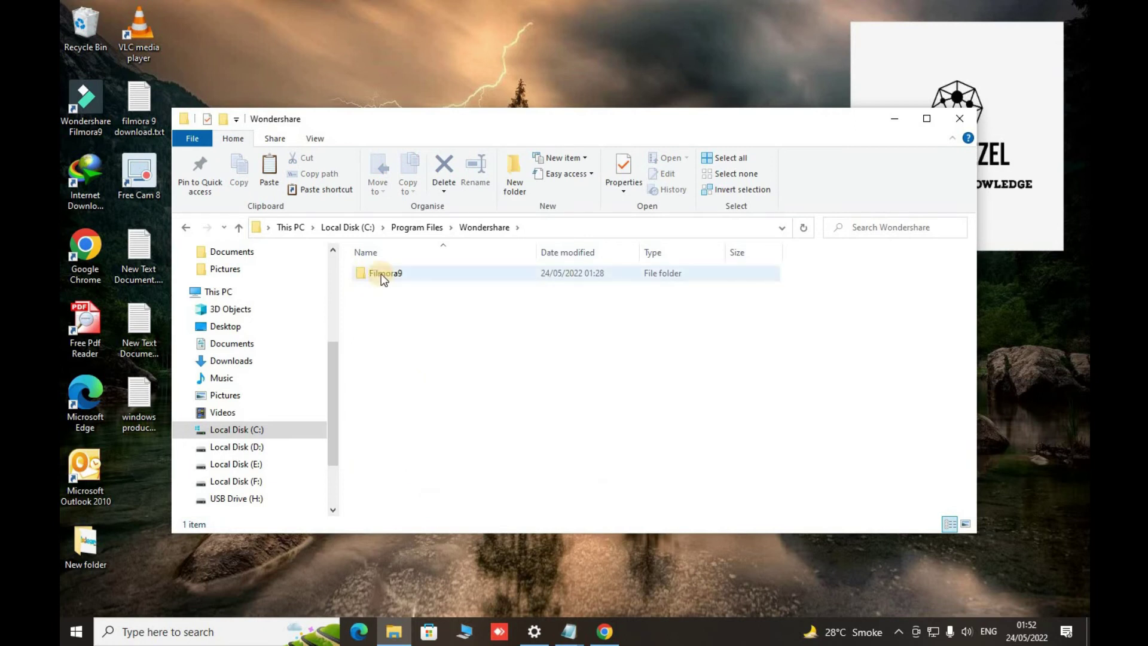
pyautogui.moveTo(381, 274)
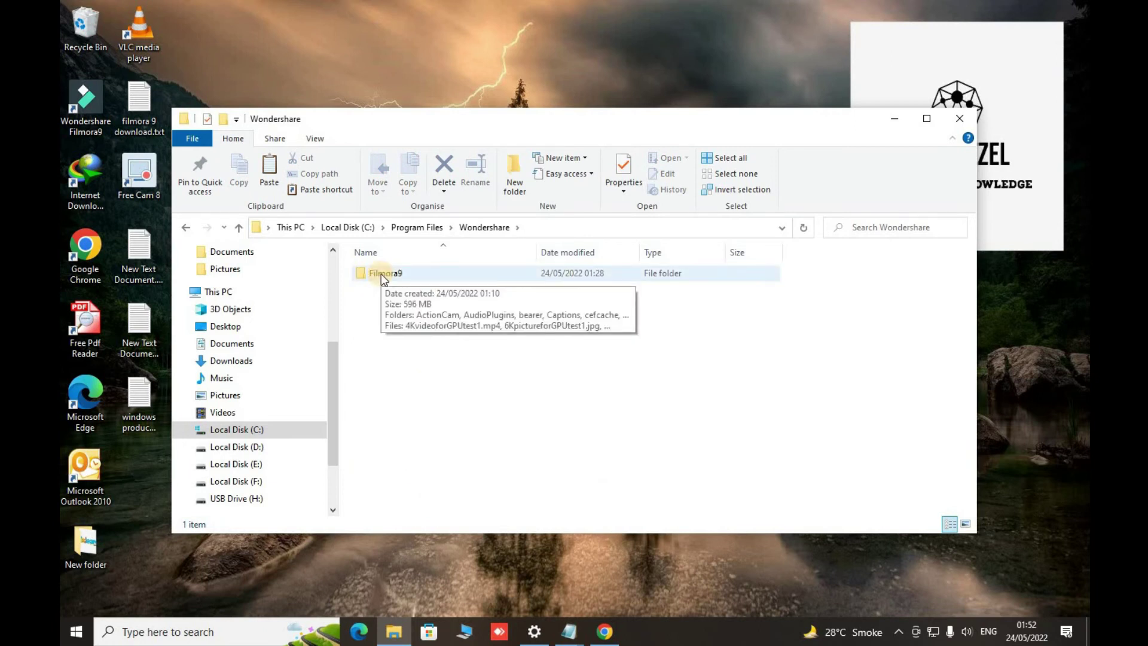
pyautogui.doubleClick(381, 274)
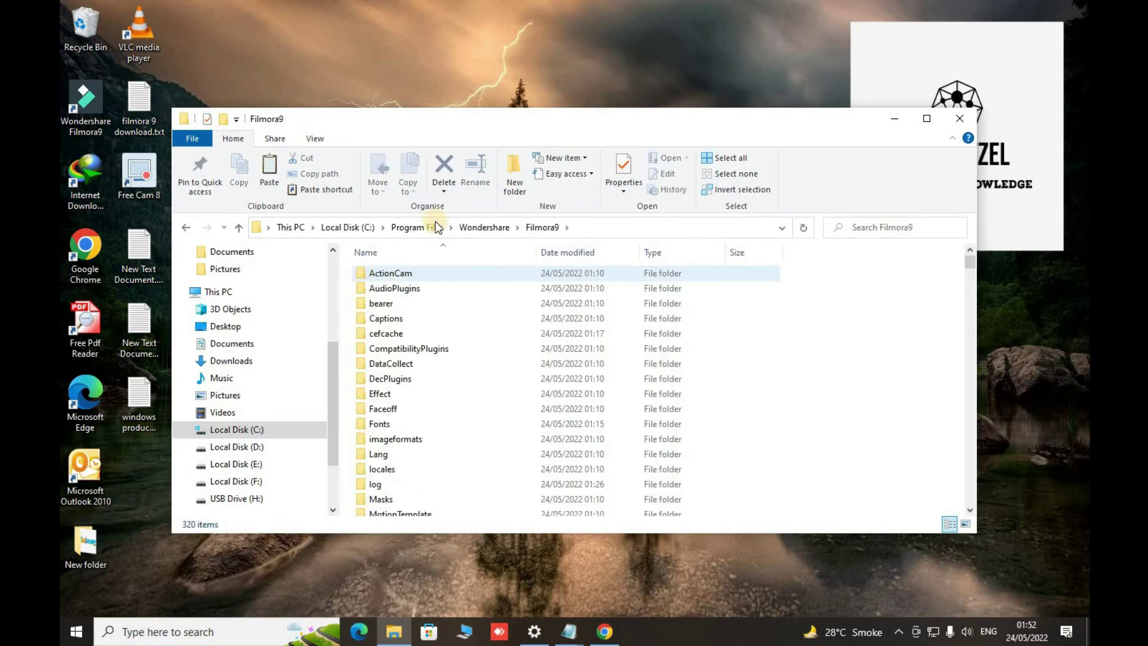
pyautogui.doubleClick(554, 117)
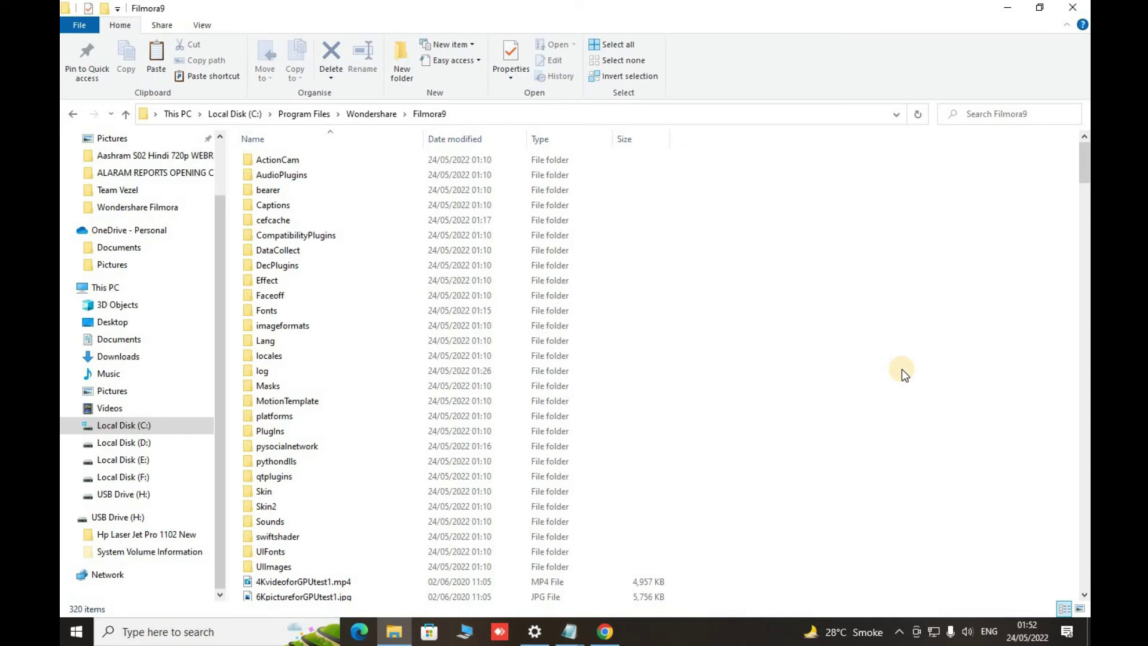
# - Paste PYG64.dll and winmm.dll into the Filmora9 folder, then close File Explorer
pyautogui.moveTo(1084, 173); pyautogui.dragTo(1038, 592)
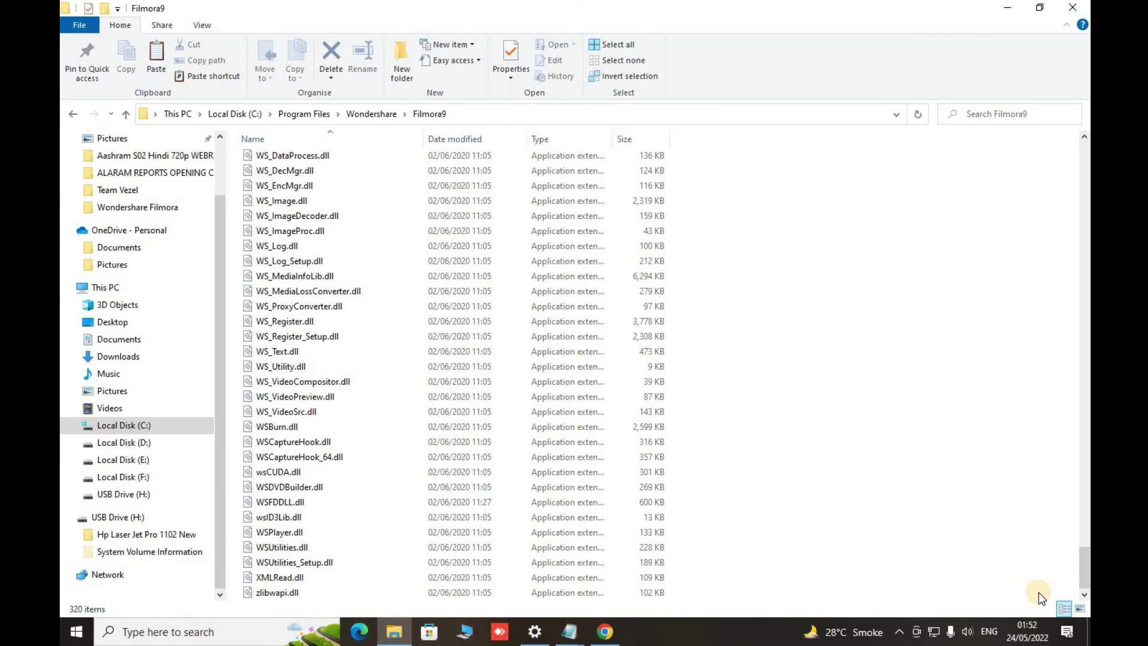
pyautogui.hotkey('ctrl', 'v')
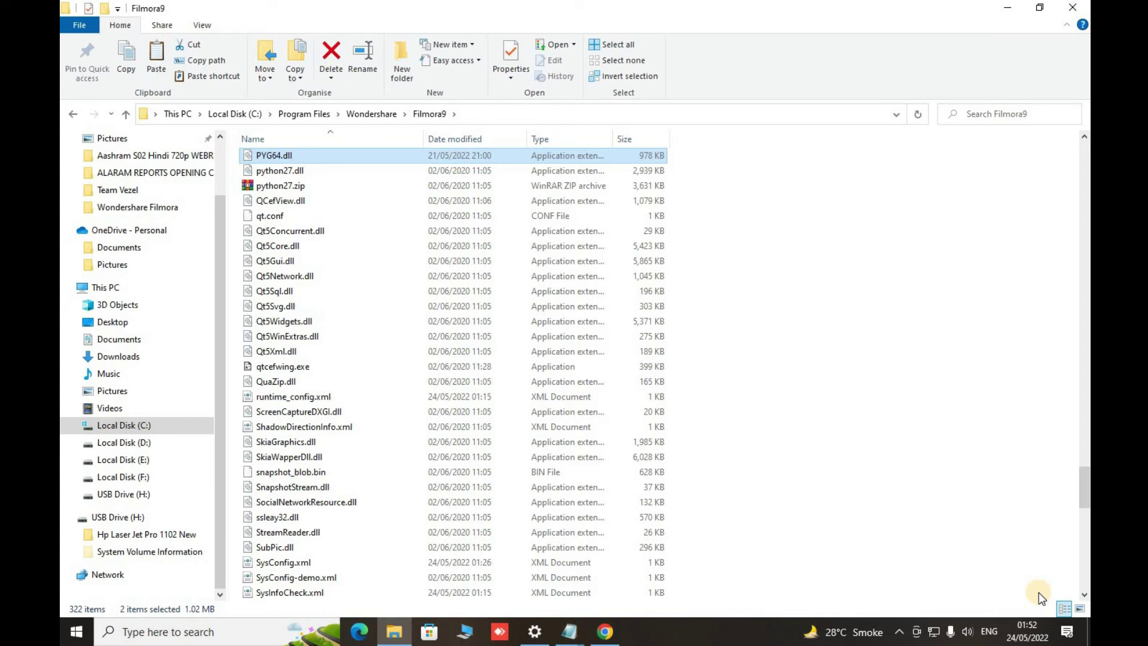
pyautogui.click(883, 384)
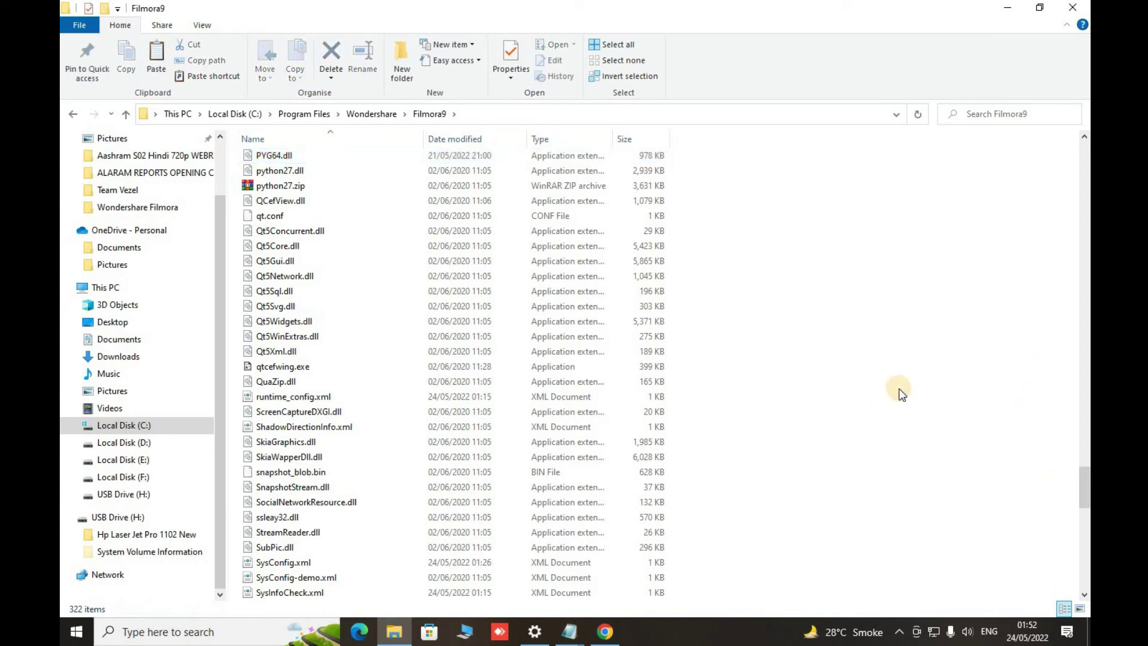
pyautogui.moveTo(1085, 509)
pyautogui.mouseDown()
pyautogui.moveTo(1086, 578)
pyautogui.moveTo(1085, 520)
pyautogui.mouseUp()
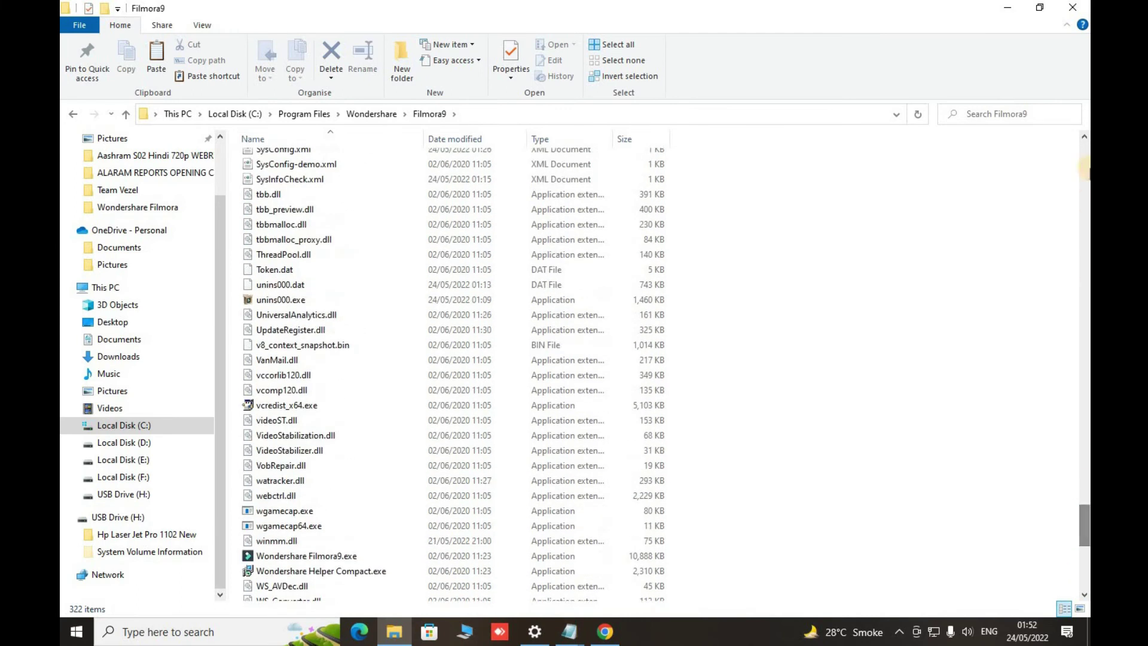
pyautogui.click(1077, 6)
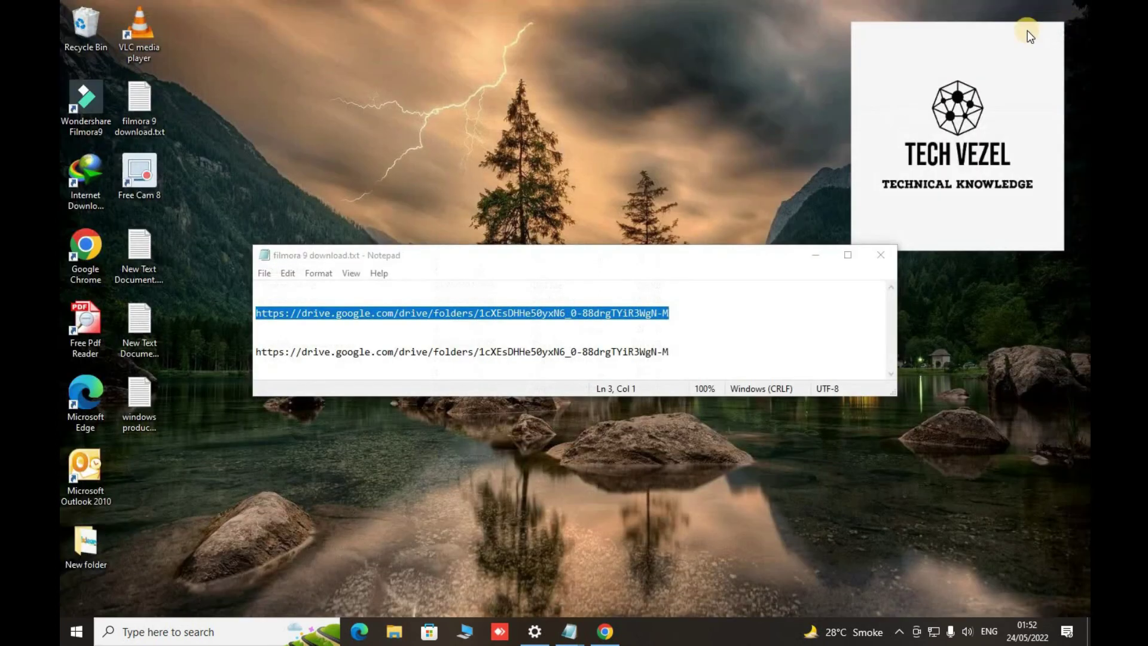
# - Close Notepad, refresh the desktop, and relaunch Filmora9 from its desktop icon
pyautogui.click(881, 255)
pyautogui.rightClick(570, 205)
pyautogui.click(641, 244)
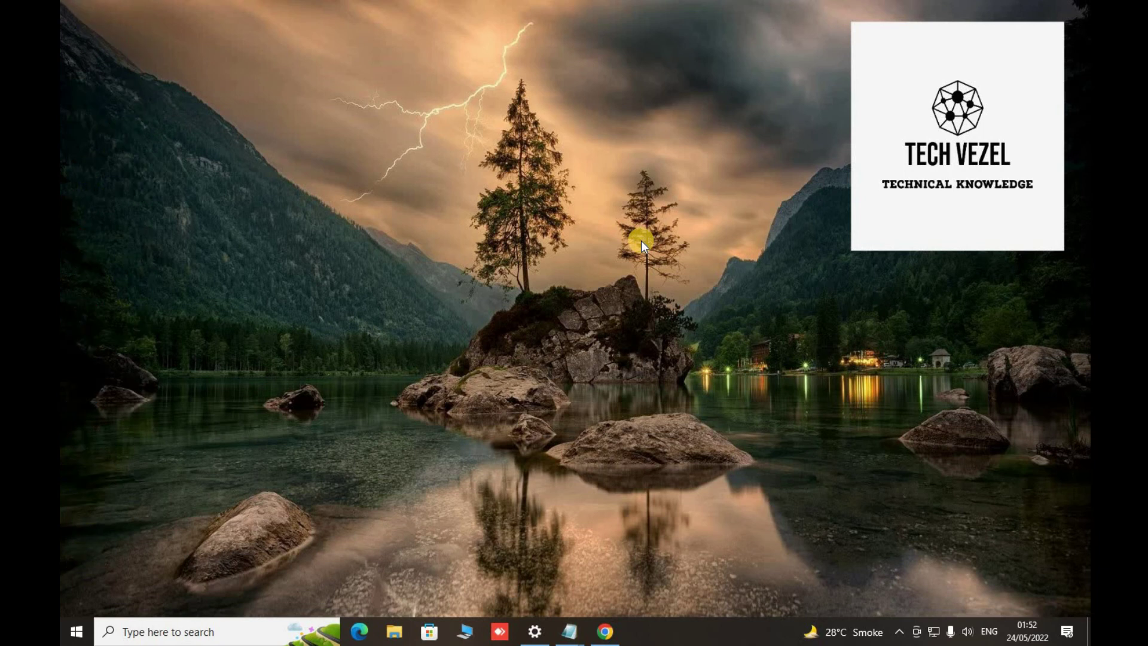
pyautogui.doubleClick(85, 103)
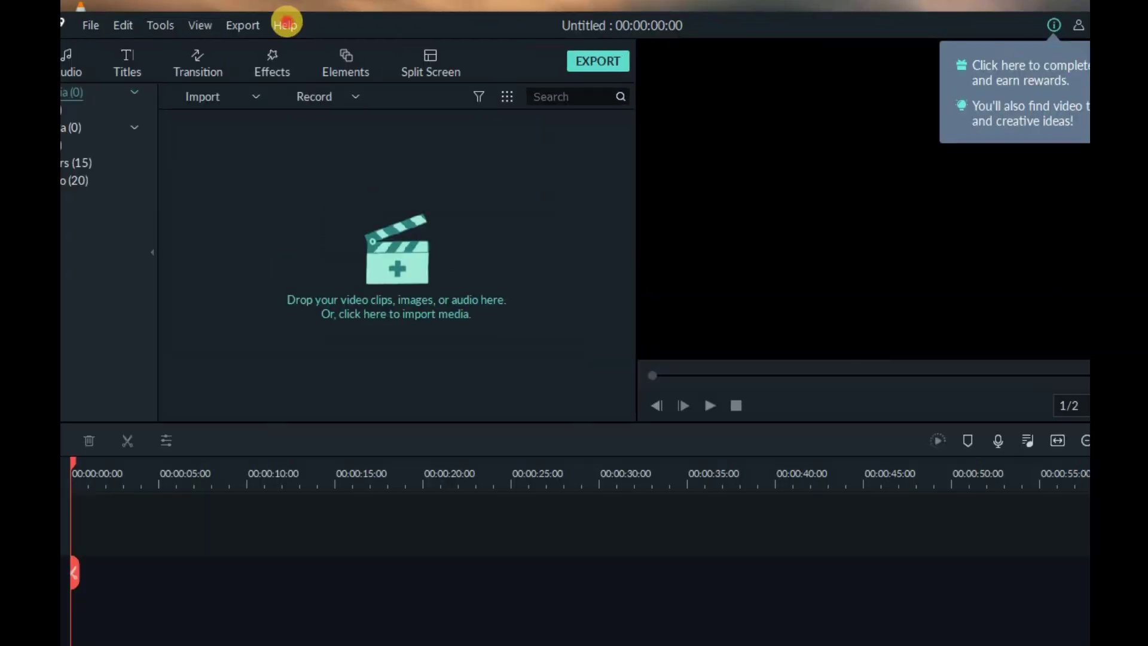
# - Confirm via Help > Activate Filmora9 that the license is activated, then dismiss the message
pyautogui.click(286, 24)
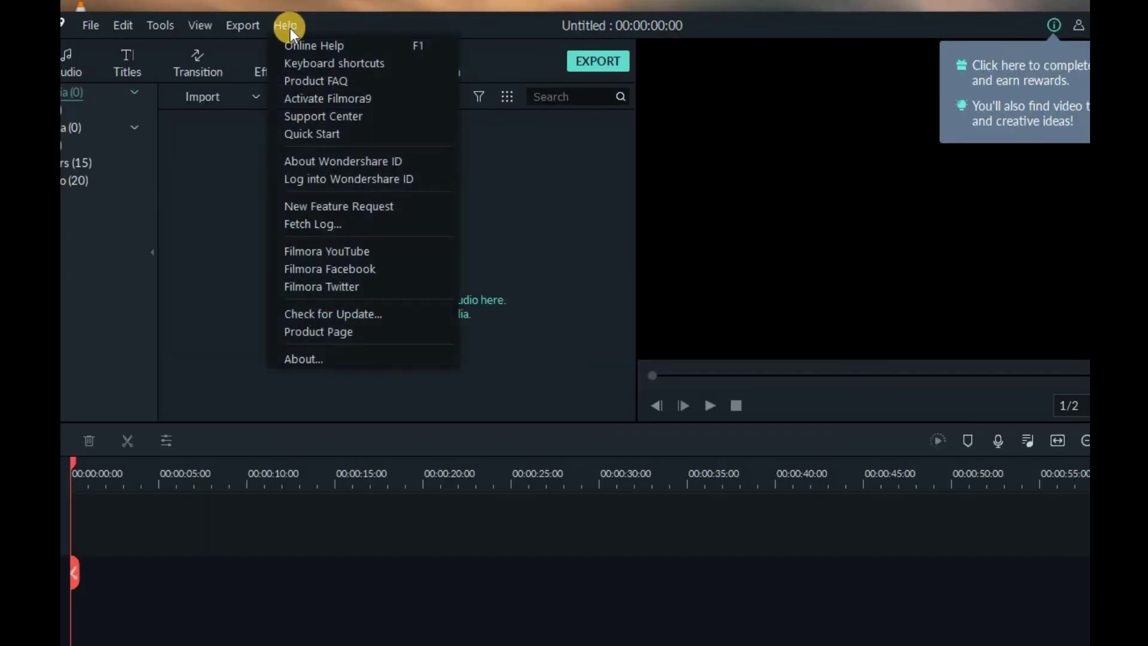
pyautogui.click(314, 99)
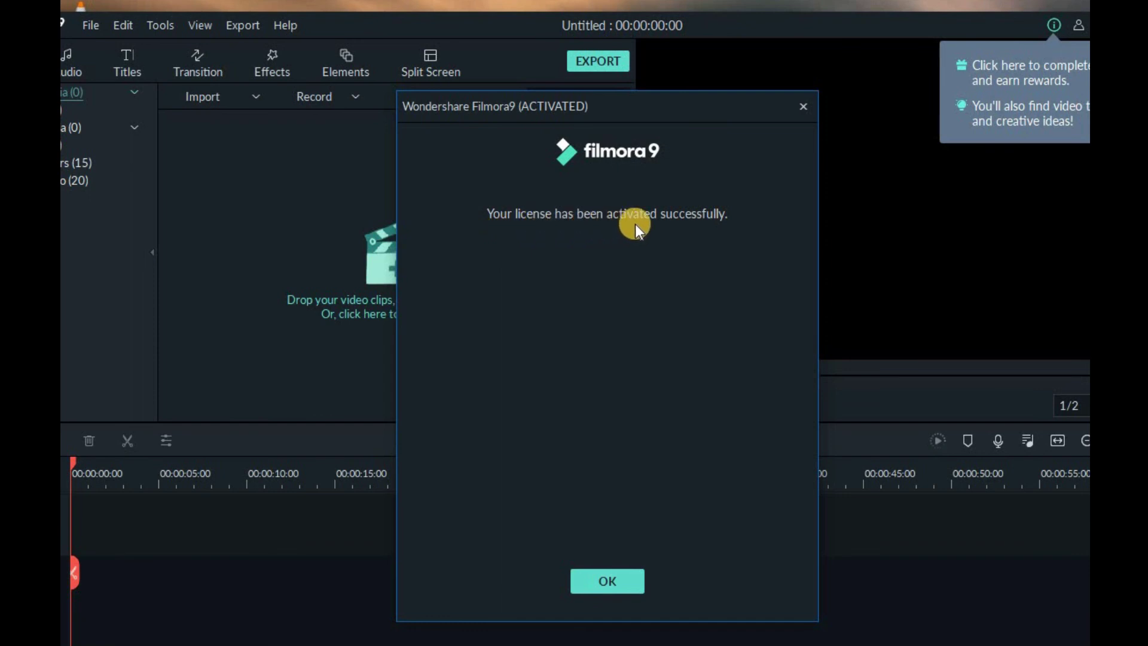
pyautogui.click(619, 586)
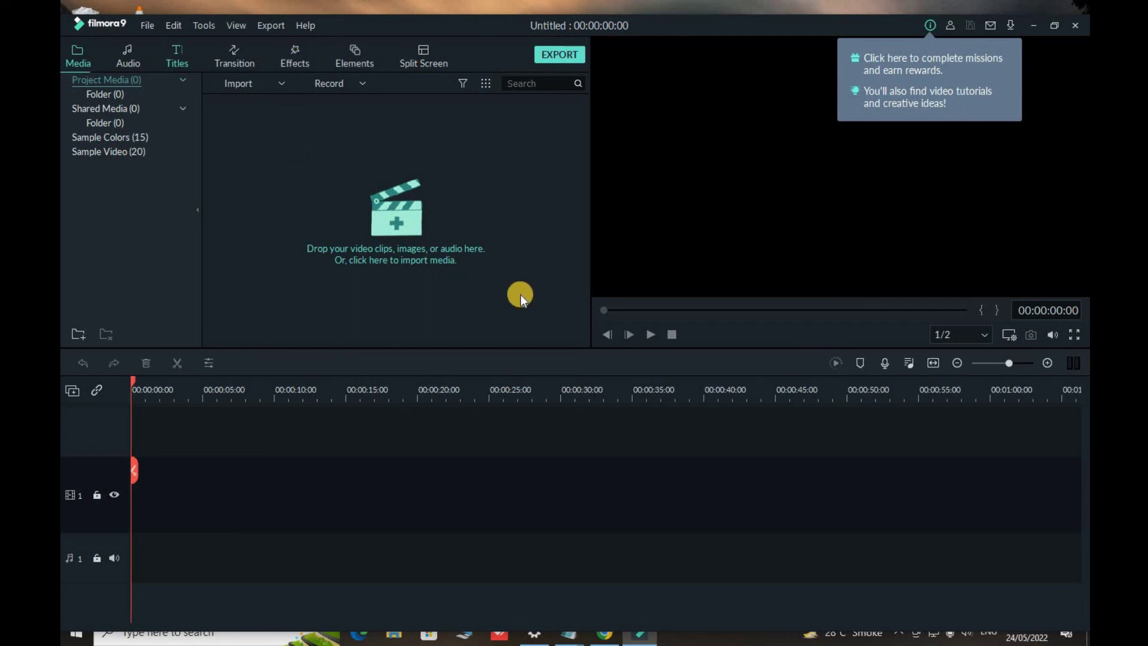
# - Switch the library panel to Effects with Alt+5, then to Elements with Alt+6
pyautogui.hotkey('alt', '5')
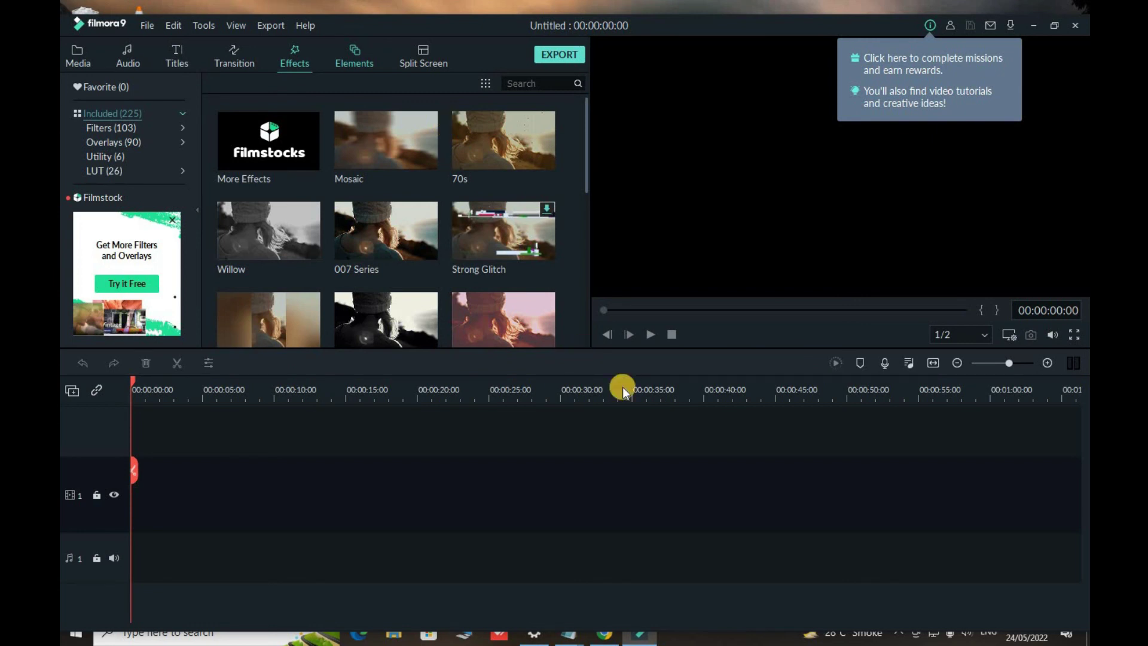
pyautogui.hotkey('alt', '6')
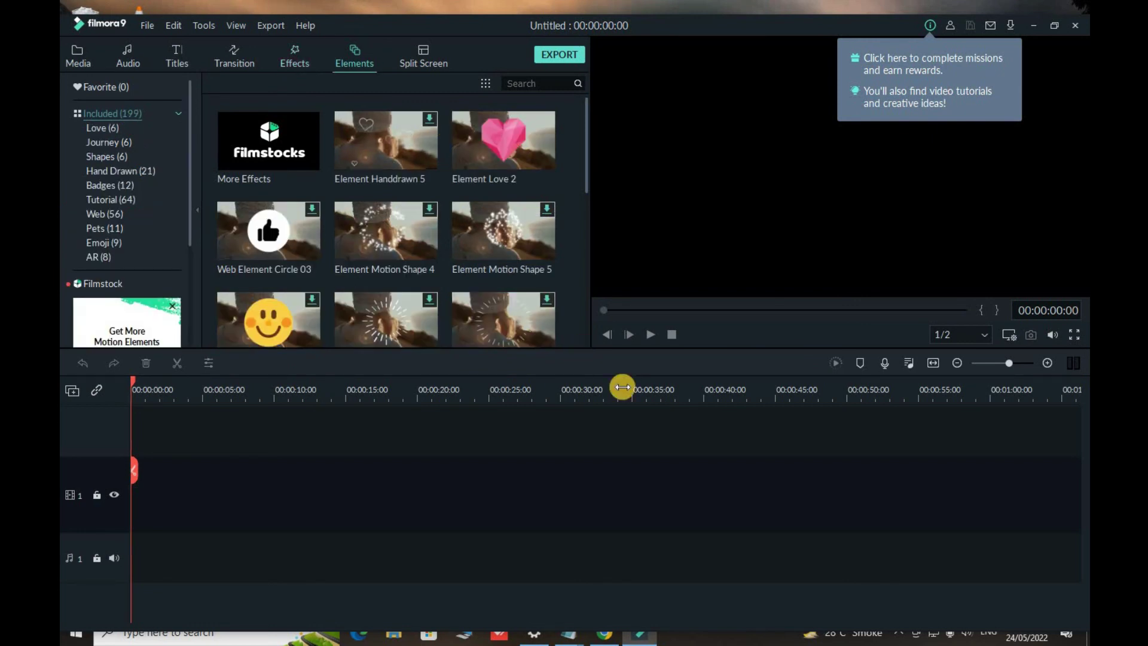